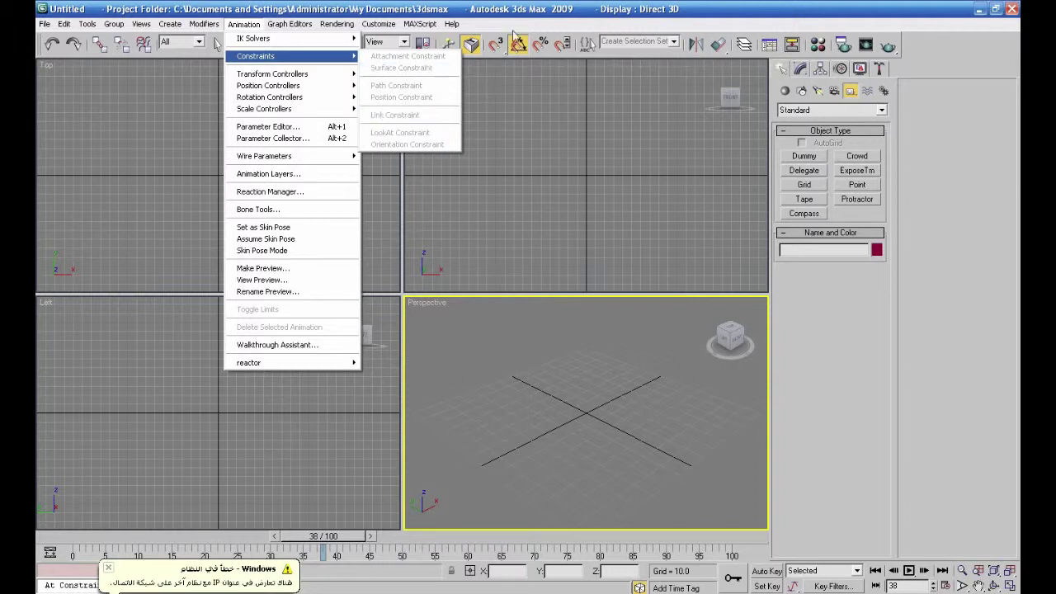
Create a box about 79 units wide and 41 units long near the origin in the Top view.
click(566, 15)
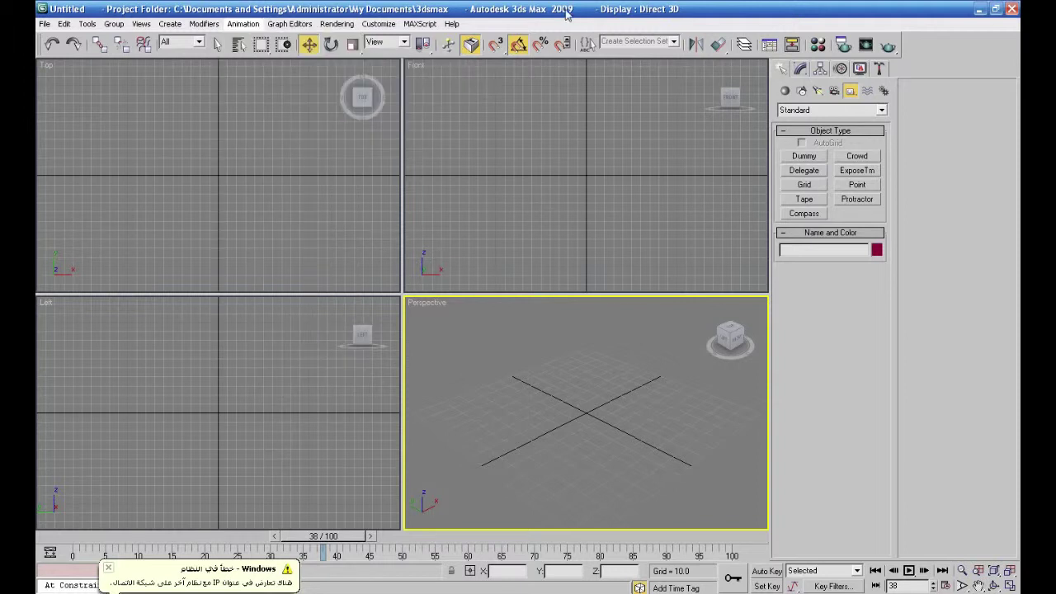
click(785, 93)
click(803, 156)
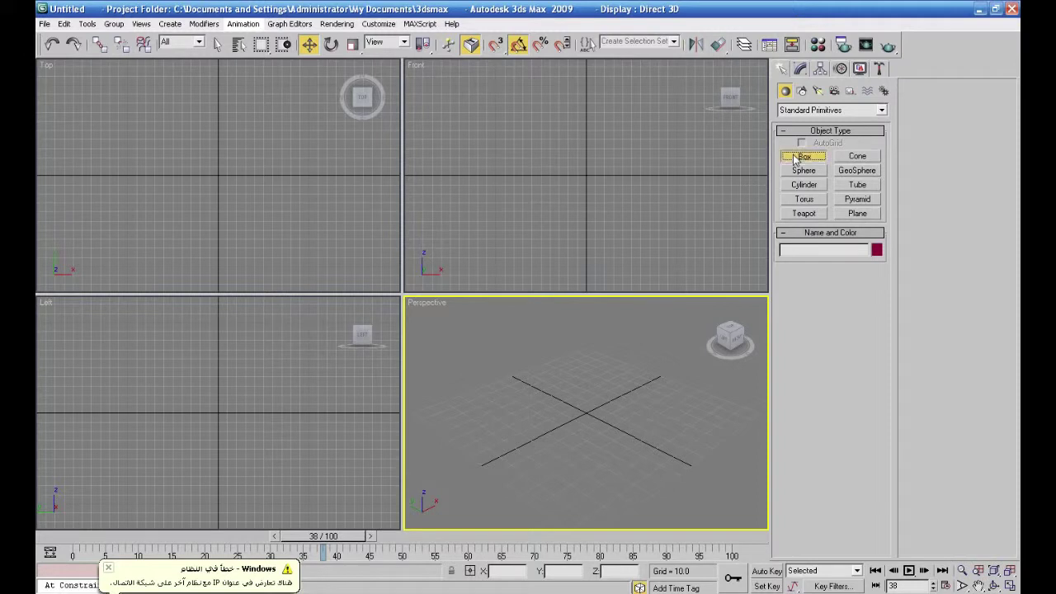
drag(165, 157, 228, 184)
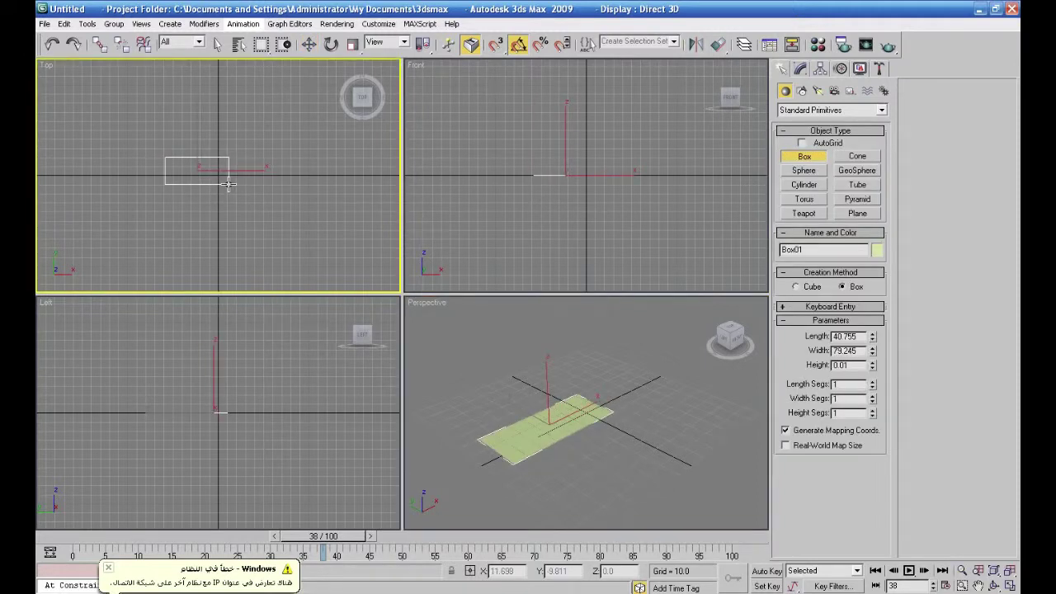
Clone the box as one copy beside it along Y and move the copy along X to about 194.8.
click(309, 43)
drag(252, 171, 317, 171)
right_click(318, 170)
shift+drag(196, 134, 199, 107)
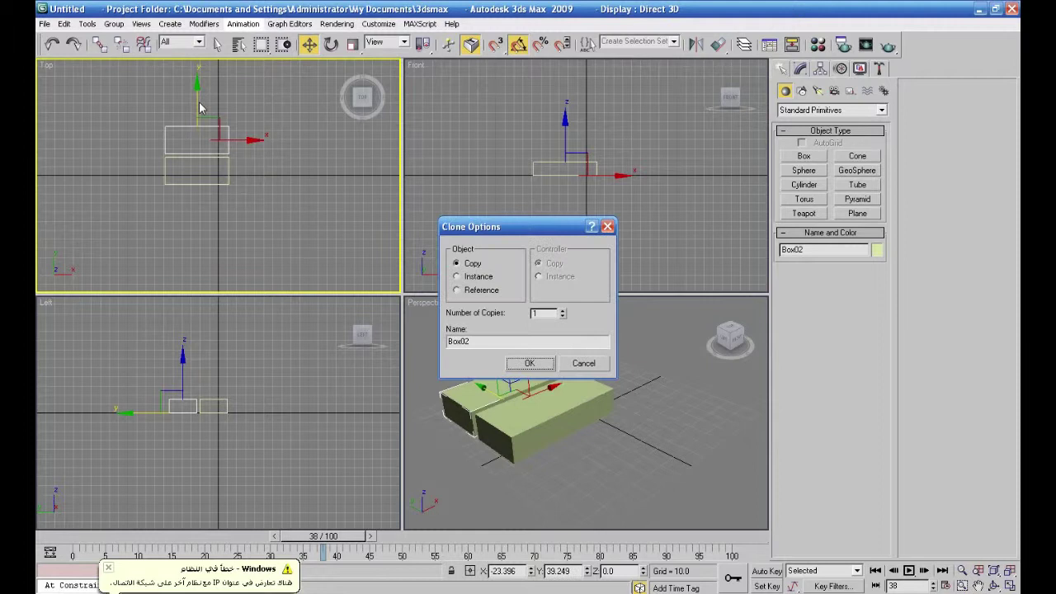
click(530, 363)
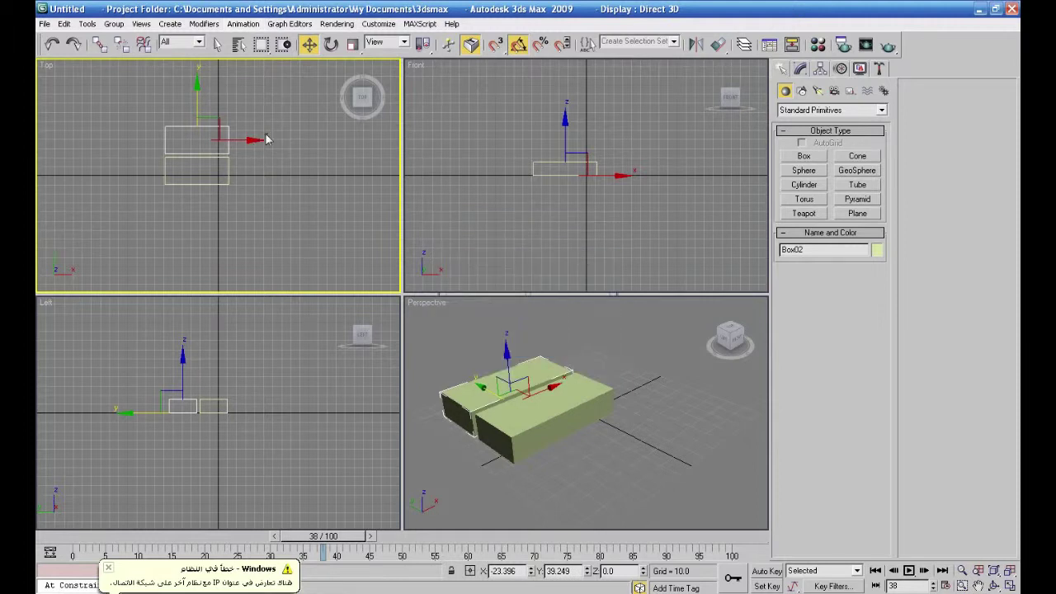
drag(254, 142, 452, 145)
middle_drag(335, 217, 308, 218)
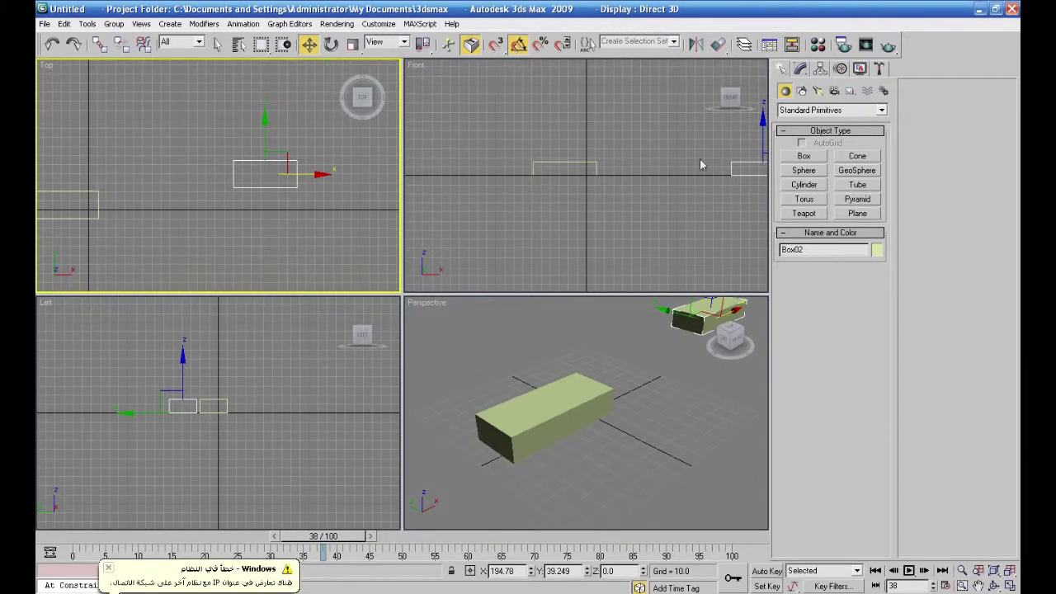
Create a sphere with a radius of about 11.8 over the original box and raise it to rest on the box.
click(806, 170)
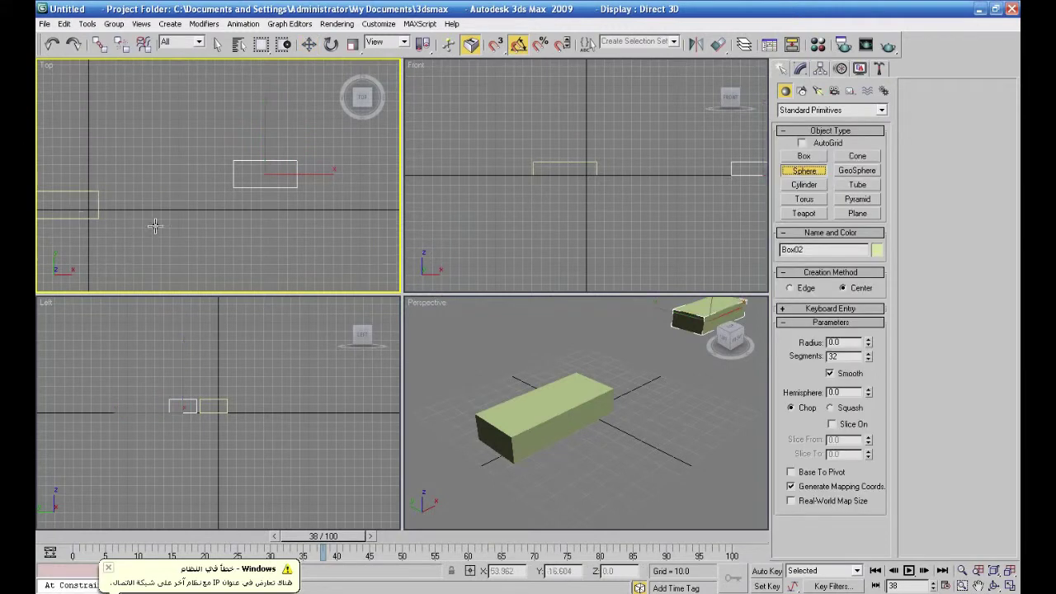
middle_drag(75, 228, 201, 229)
drag(191, 205, 200, 212)
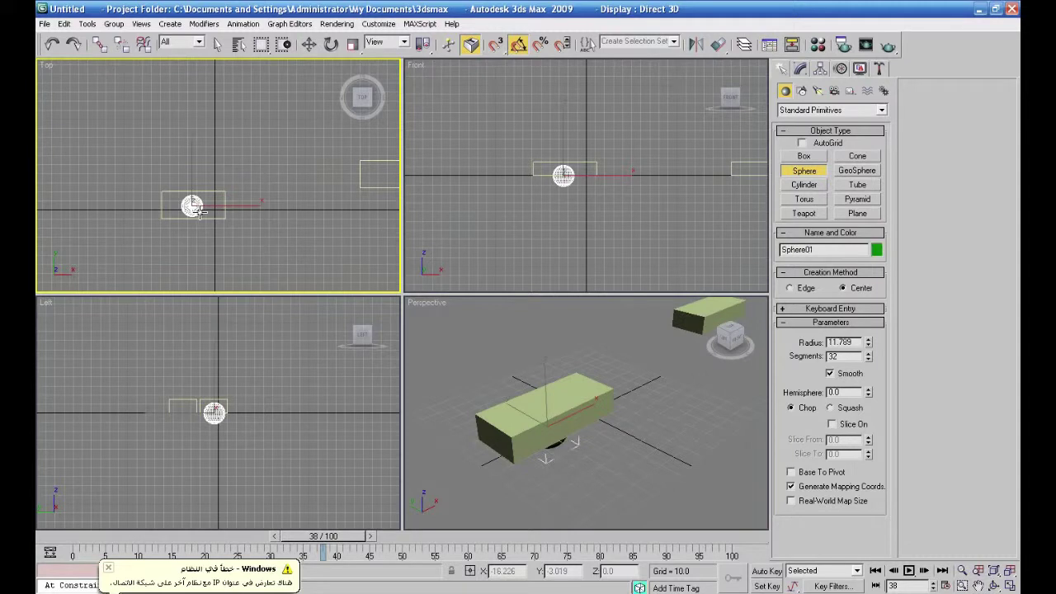
click(308, 45)
right_click(557, 149)
drag(557, 148, 560, 117)
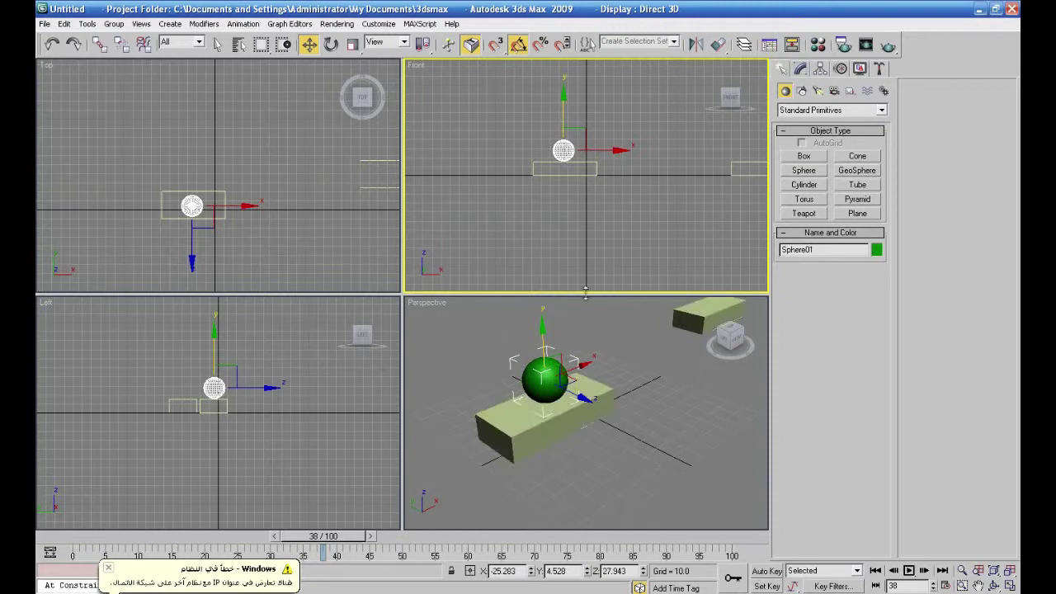
Maximize the Perspective view and return the animation to frame 0 with nothing selected.
right_click(700, 462)
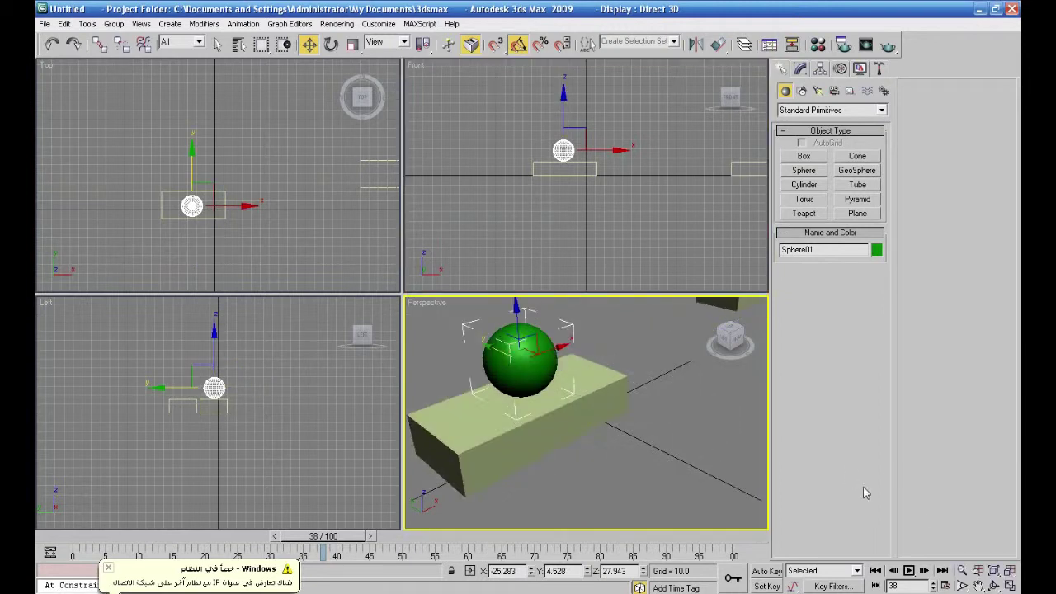
click(1010, 586)
alt+middle_drag(688, 445, 300, 328)
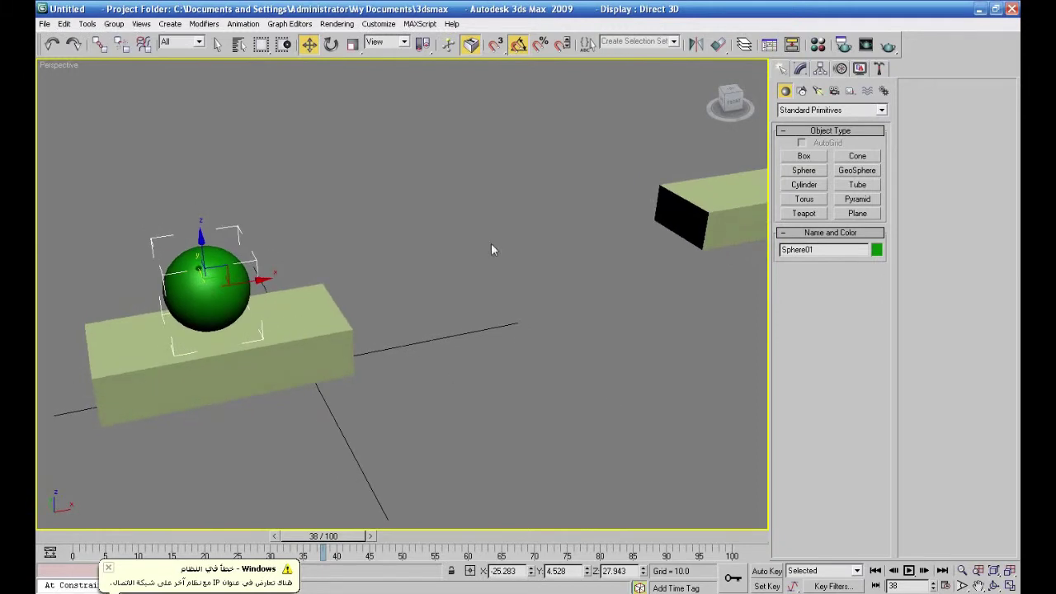
middle_drag(530, 378, 518, 396)
scroll(528, 372, down, 2)
drag(313, 537, 82, 537)
key(ctrl+d)
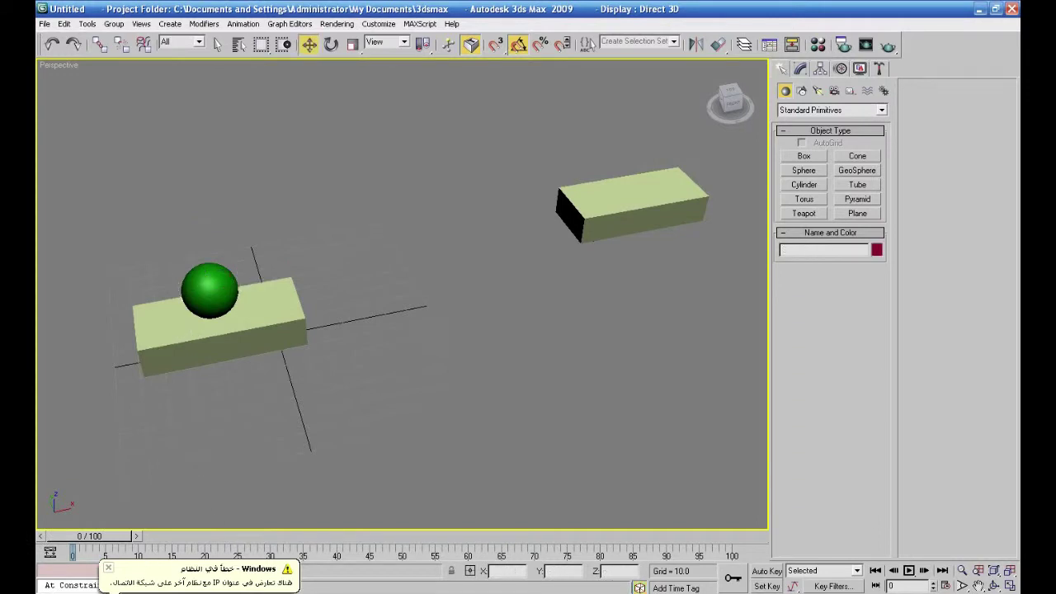
click(108, 568)
Apply a Link Constraint to the sphere with the box beneath it as the target at frame 0.
click(222, 278)
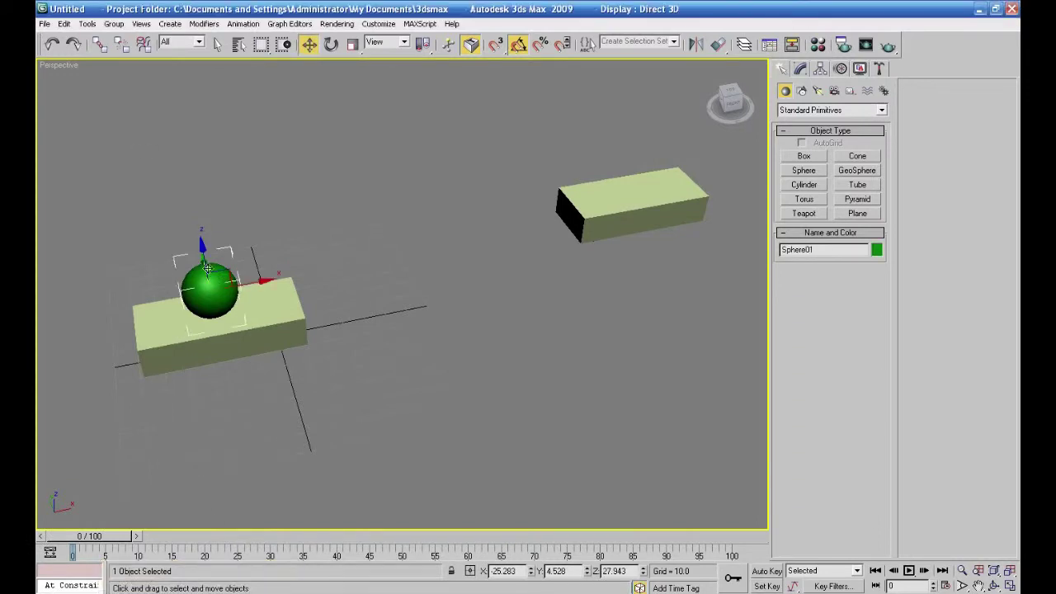
click(243, 23)
mouse_move(250, 56)
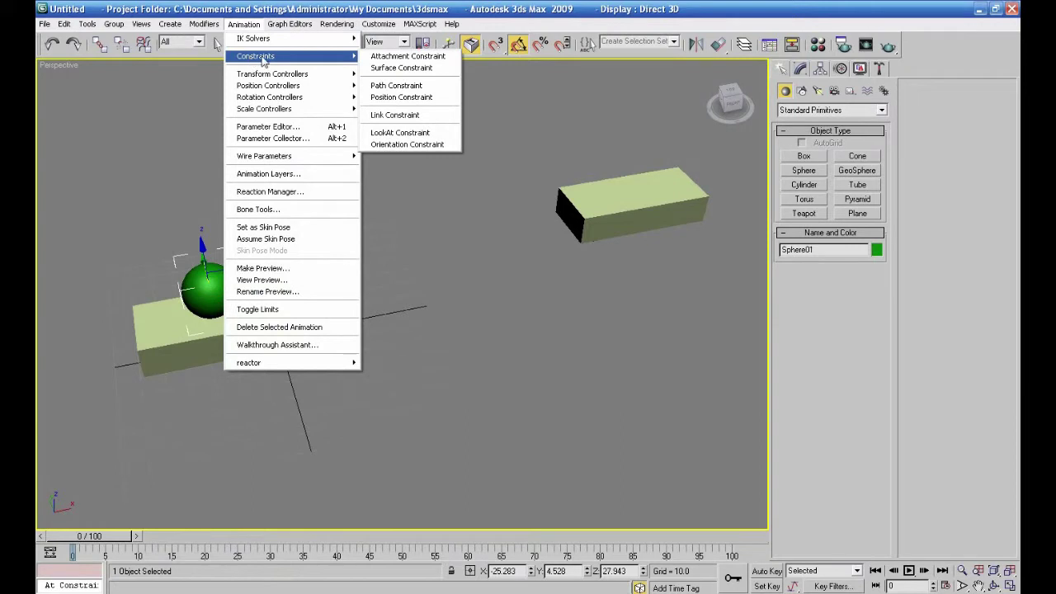
click(396, 114)
click(281, 298)
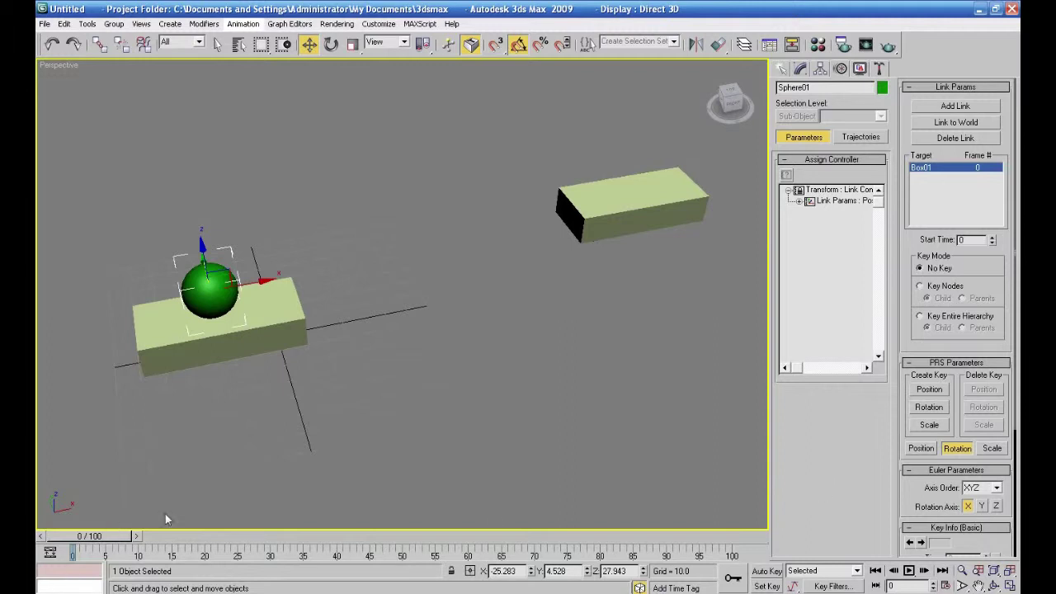
Turn on Auto Key and, at frame 30, move the box under the sphere along X to about 195, beside the second box.
click(766, 571)
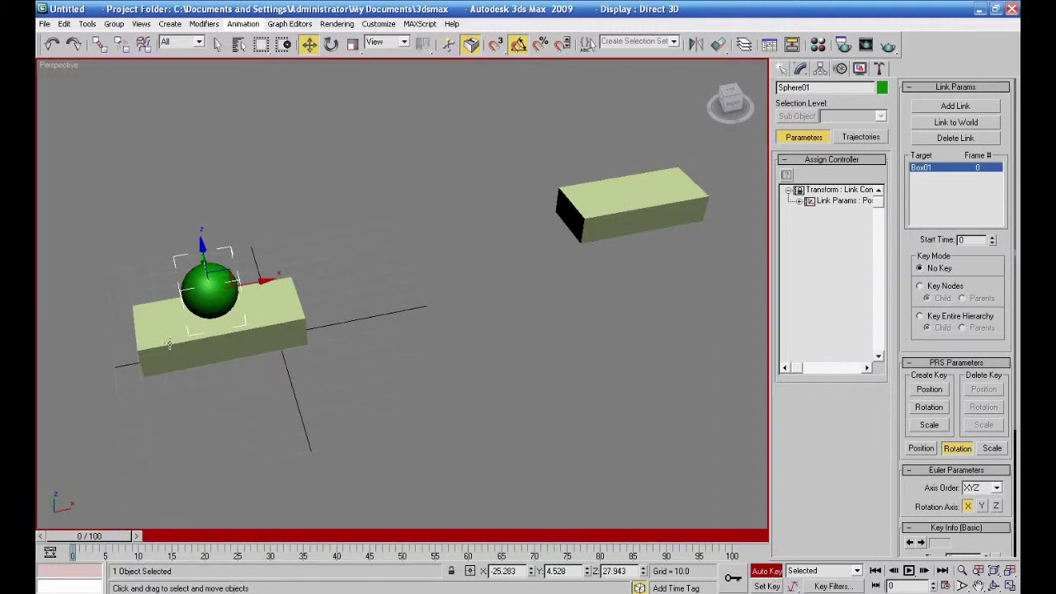
click(273, 324)
drag(109, 538, 272, 545)
key(w)
middle_drag(372, 457, 330, 474)
drag(237, 346, 673, 298)
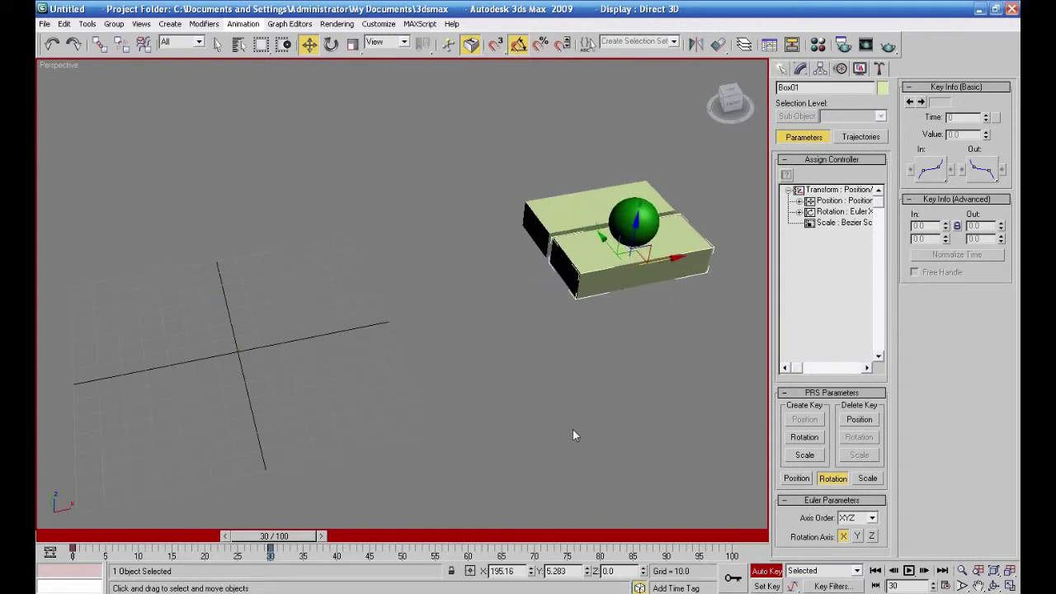
middle_drag(573, 433, 565, 432)
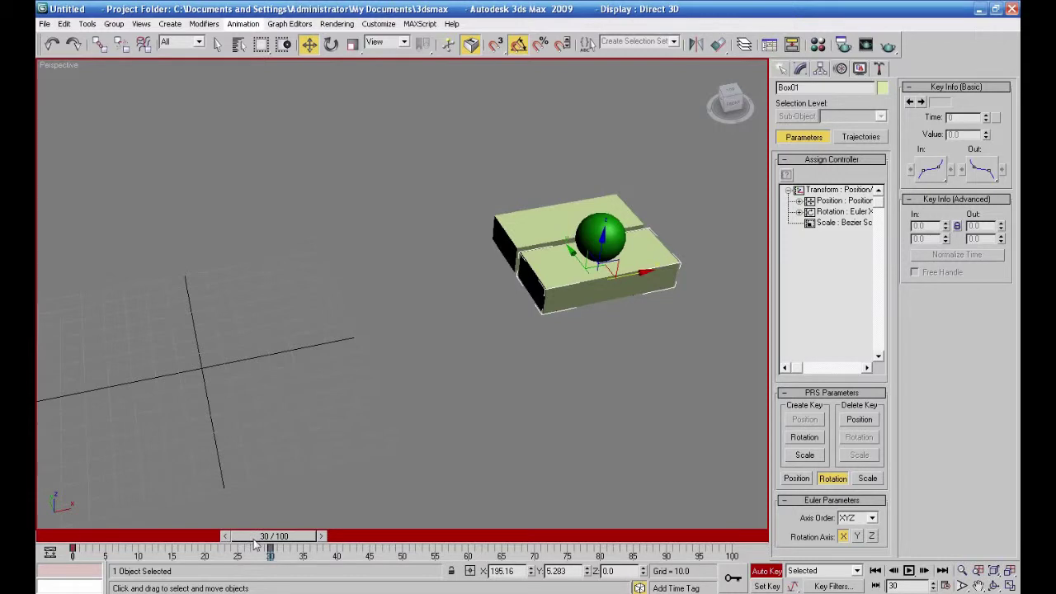
At frame 32, add the second box as a new link target for the sphere.
drag(256, 540, 269, 545)
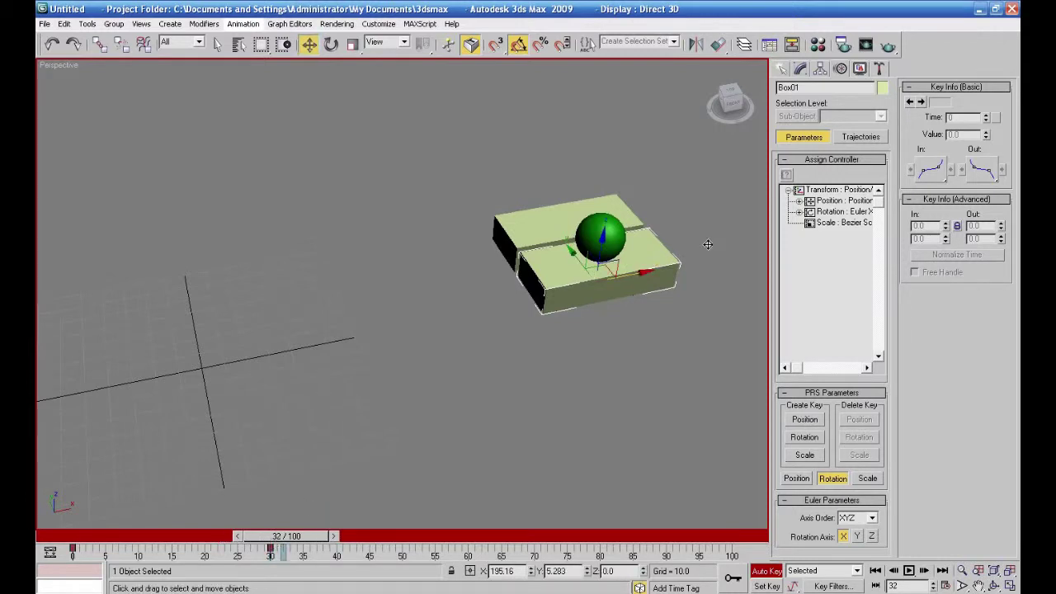
click(593, 222)
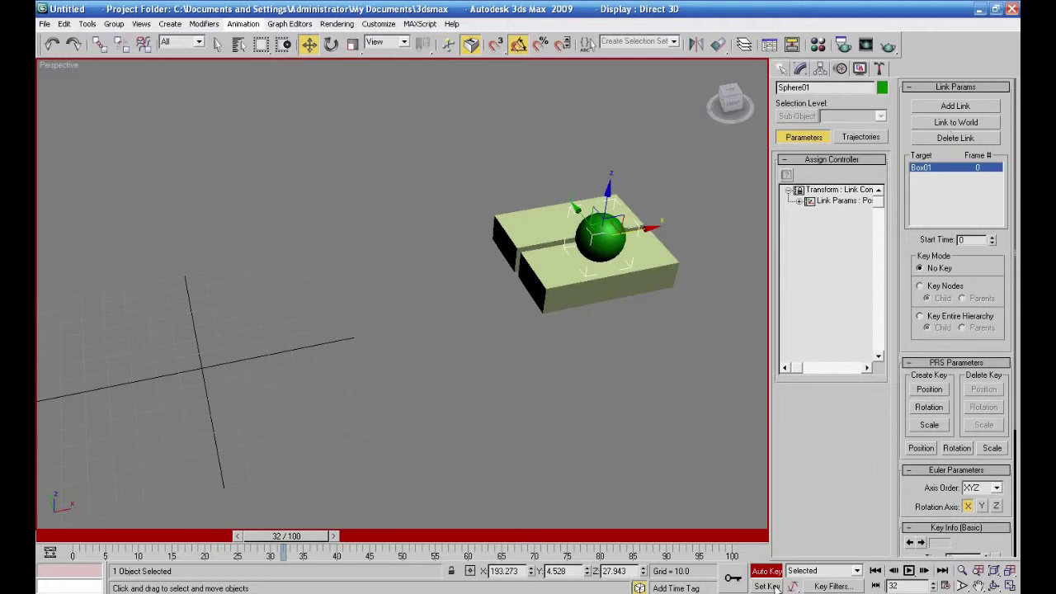
click(940, 107)
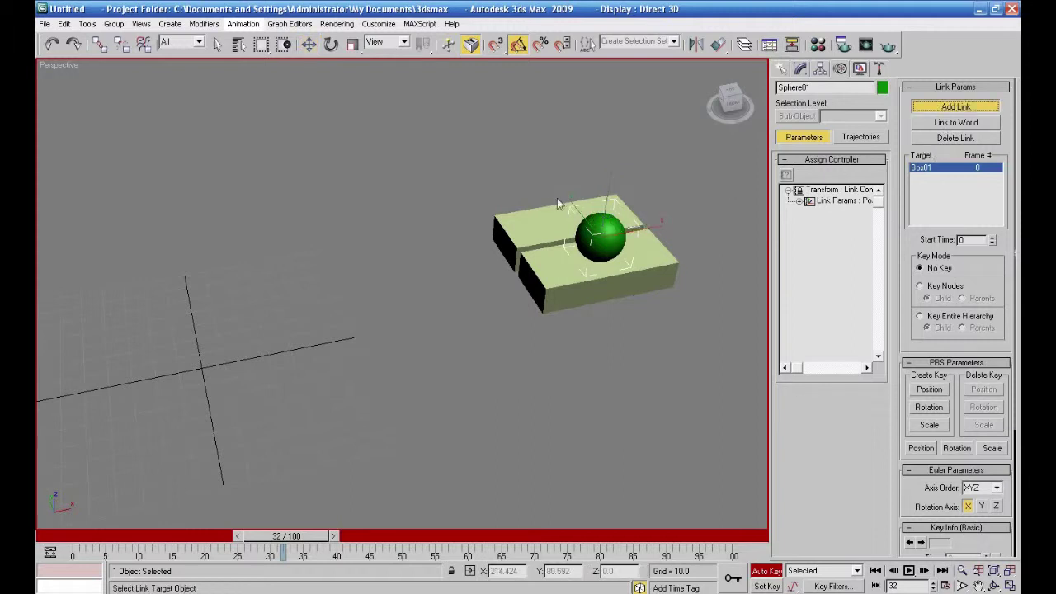
click(535, 214)
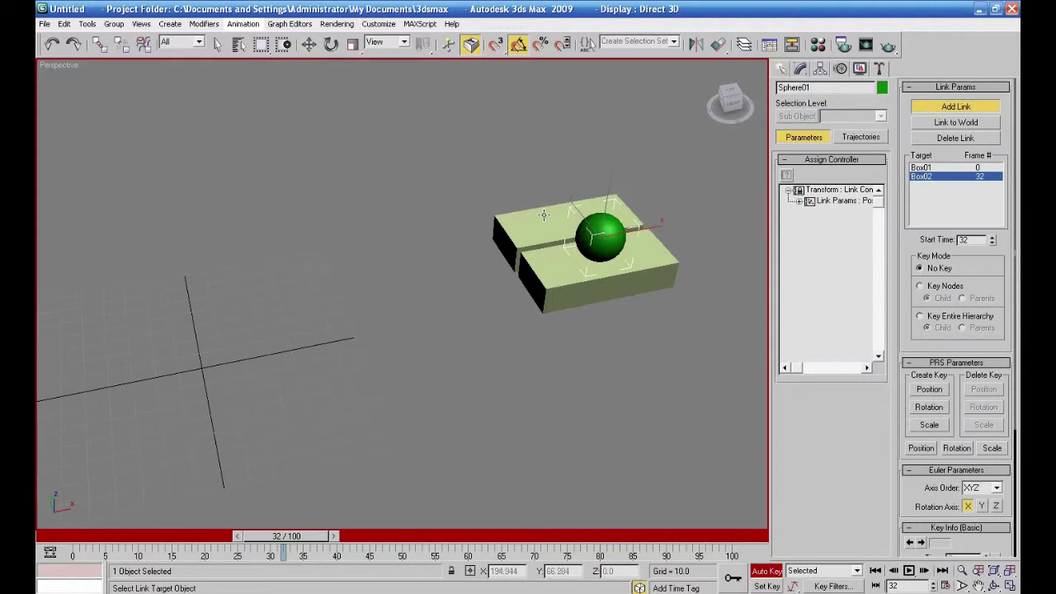
key(w)
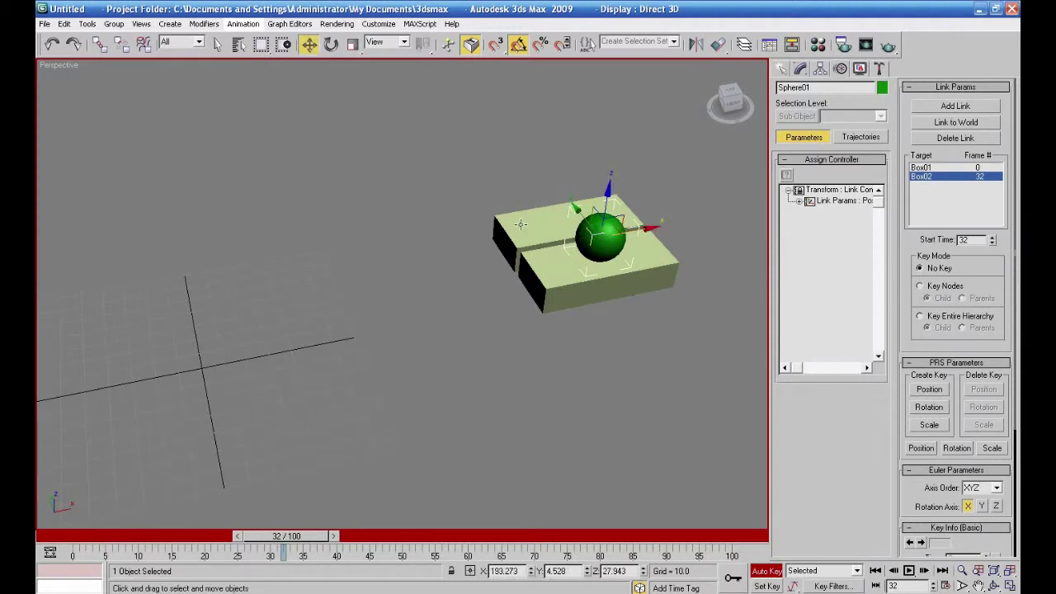
Create a position key for the second box at frame 32 and move it about 139 units along X at frame 56.
click(521, 224)
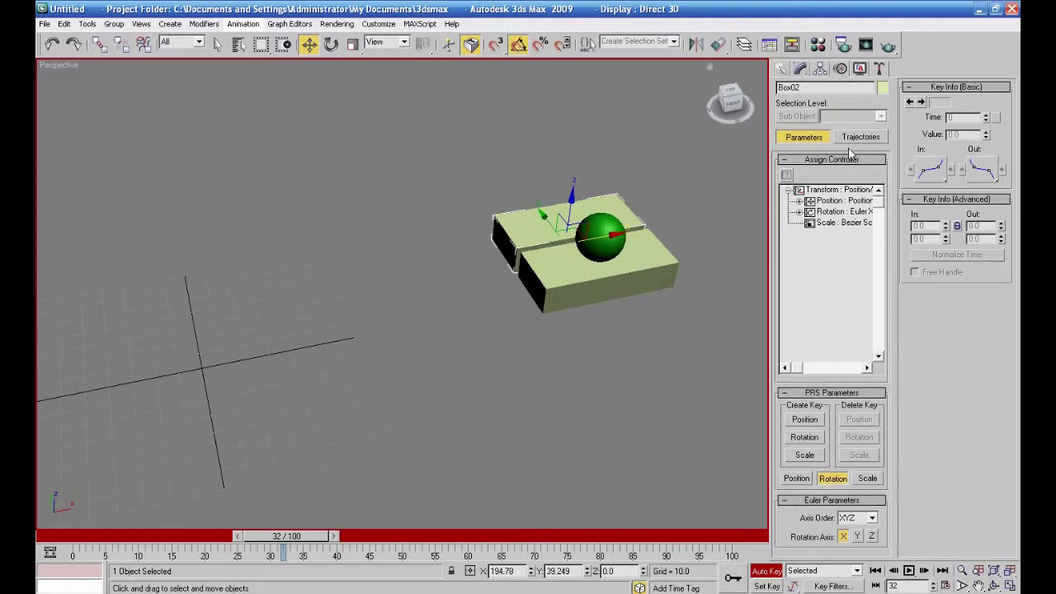
click(808, 425)
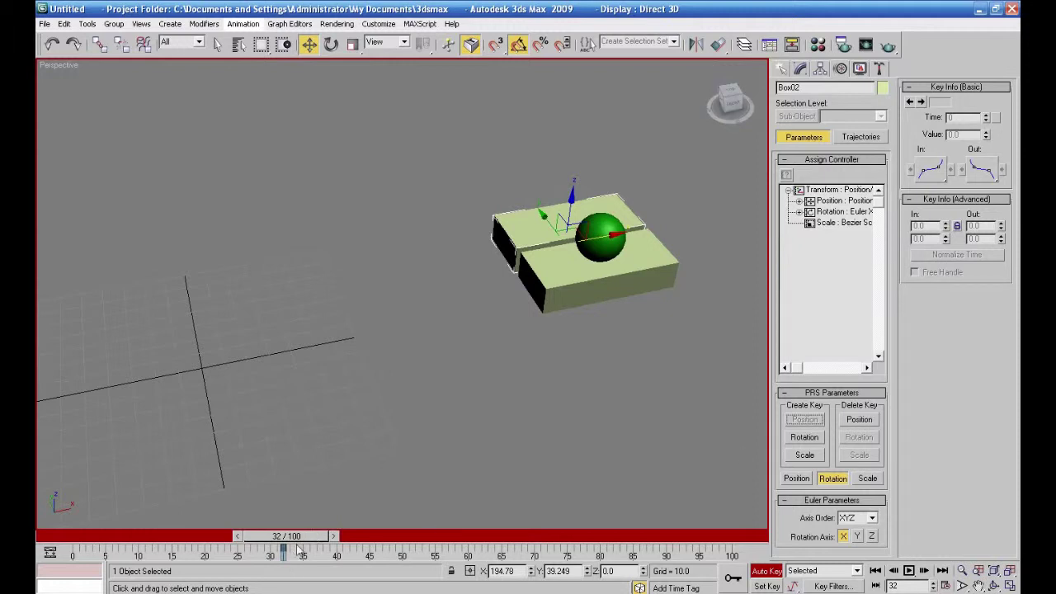
drag(297, 537, 465, 540)
key(w)
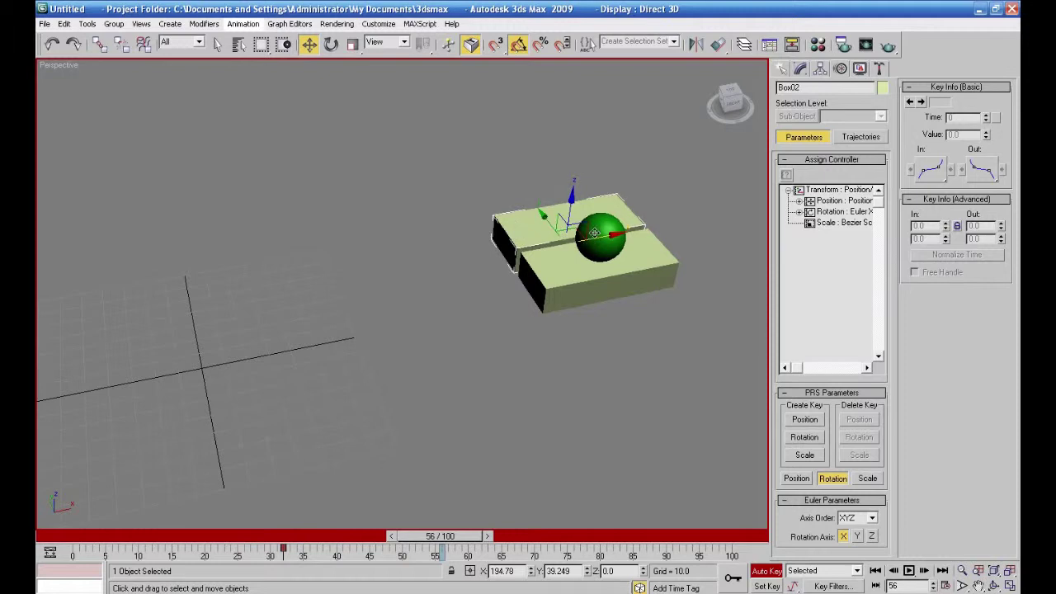
drag(595, 236, 815, 215)
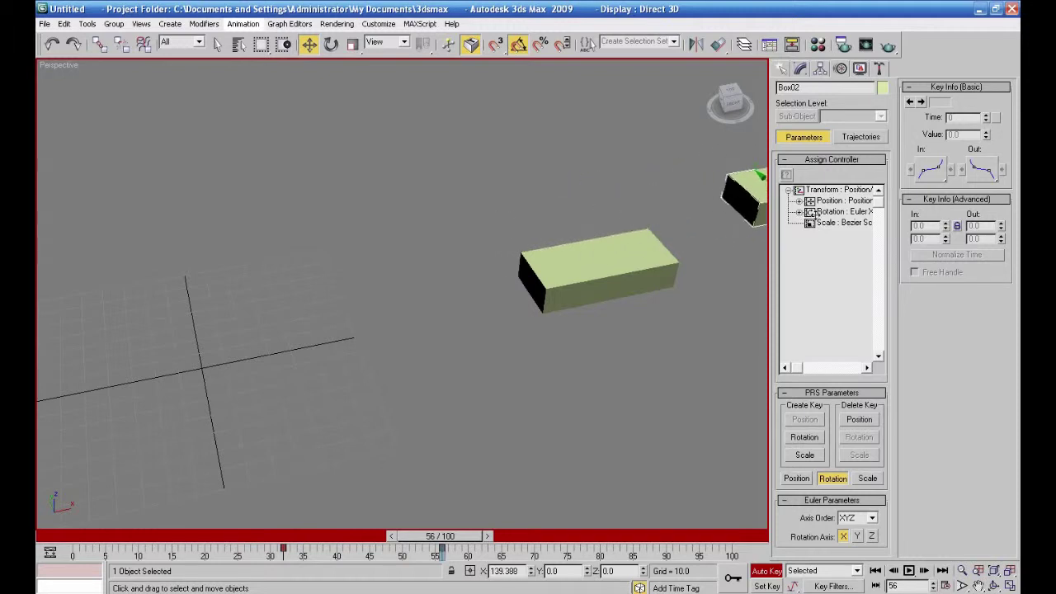
Create a position key for the sphere at frame 33.
drag(458, 538, 312, 478)
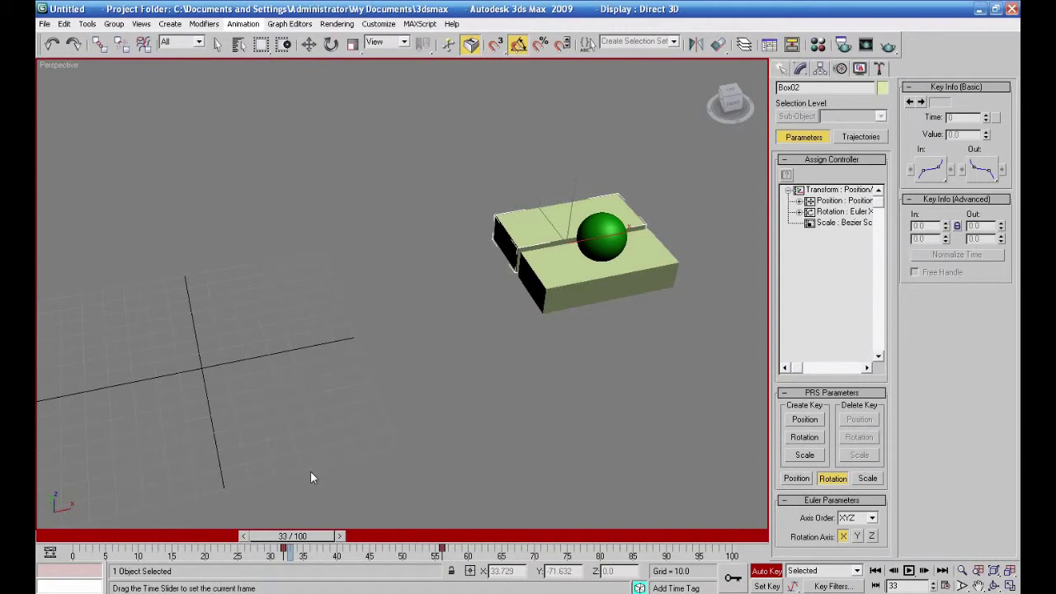
key(w)
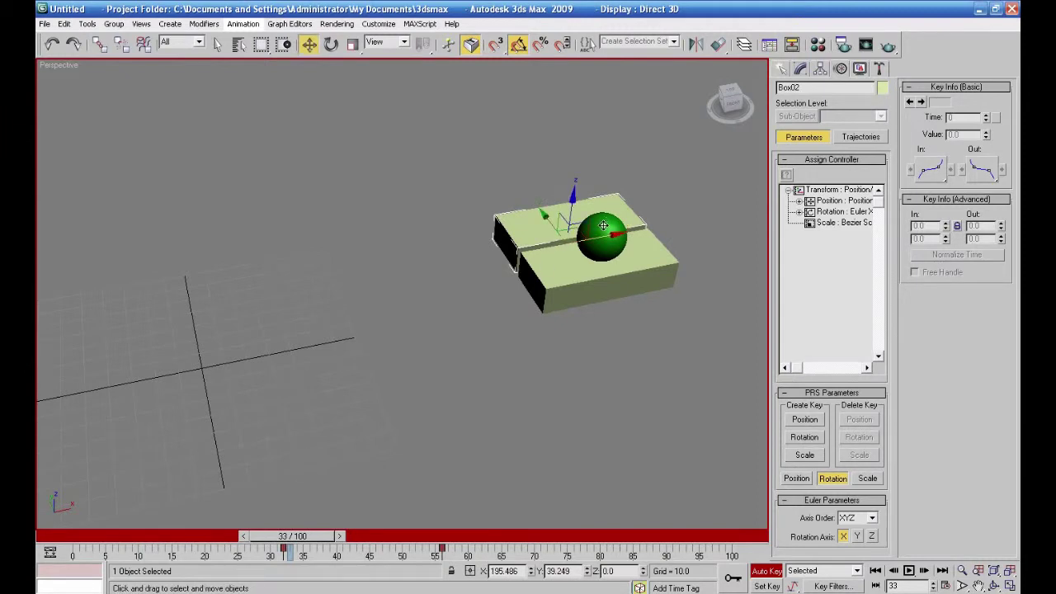
click(603, 225)
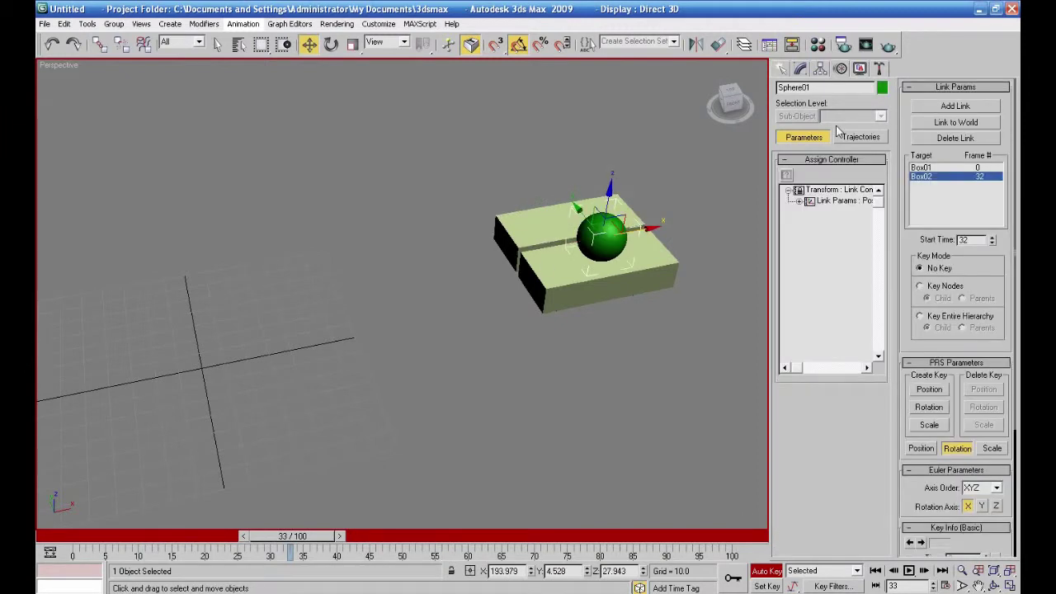
click(802, 70)
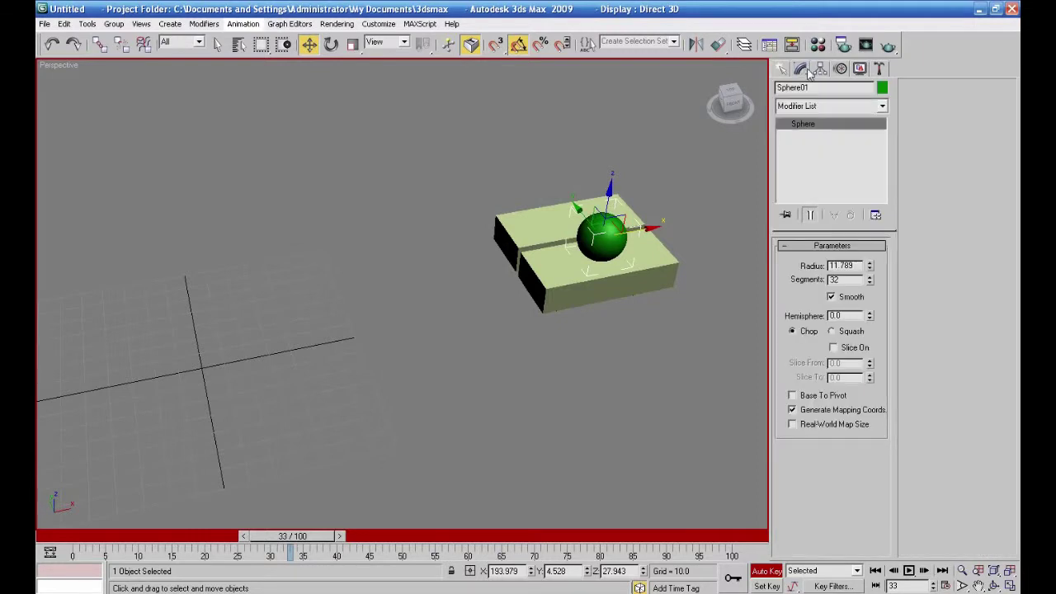
click(841, 69)
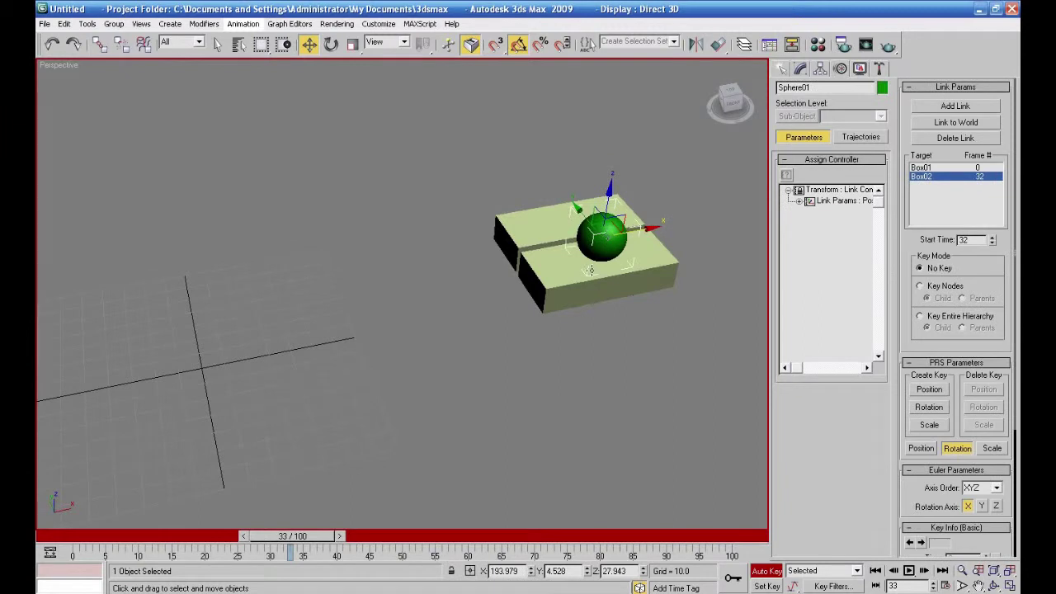
click(928, 389)
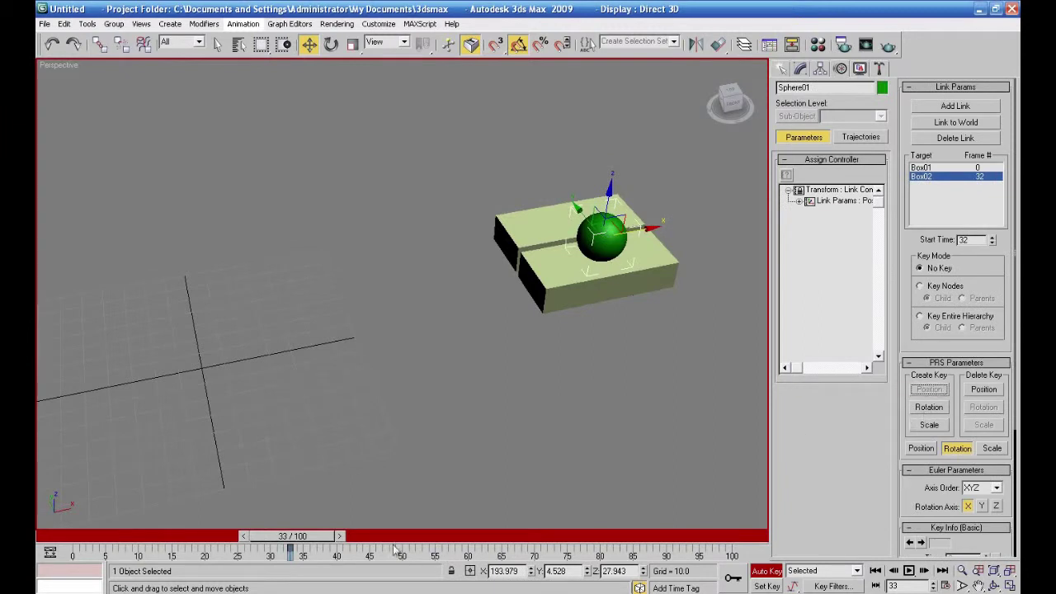
At frame 35, move the sphere about 28 units along Y onto the second box.
click(341, 536)
click(348, 536)
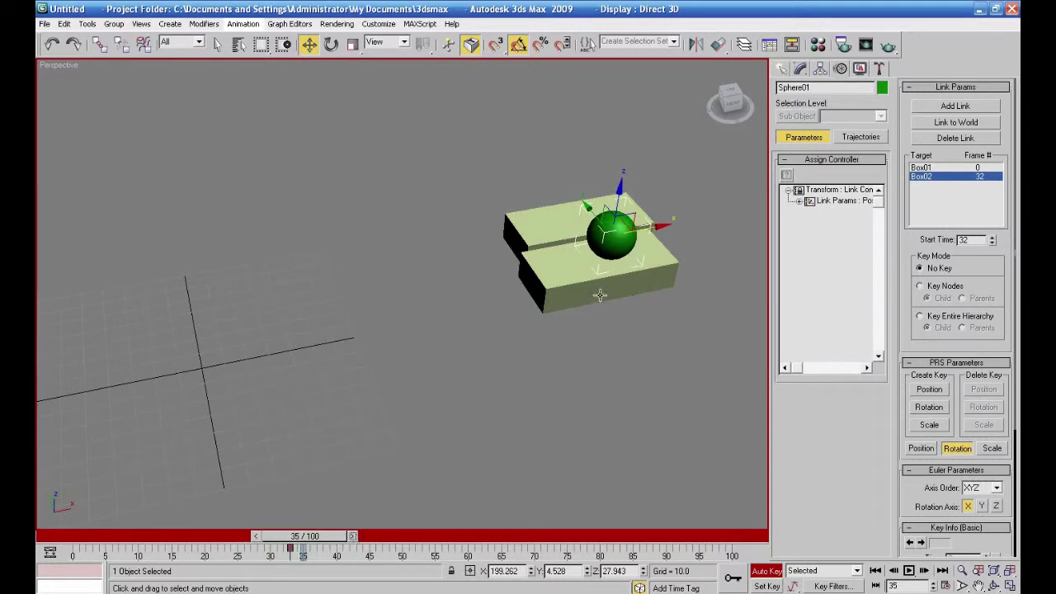
drag(589, 211, 564, 183)
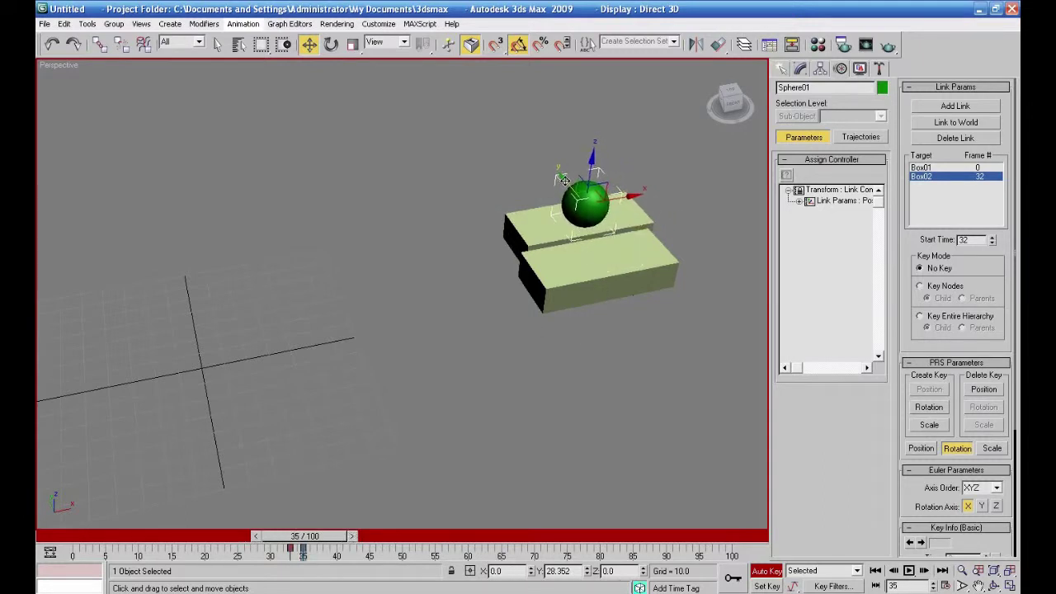
Turn off Auto Key and scrub the timeline to review the sphere's transfer between the two boxes.
click(766, 571)
drag(289, 538, 148, 506)
key(w)
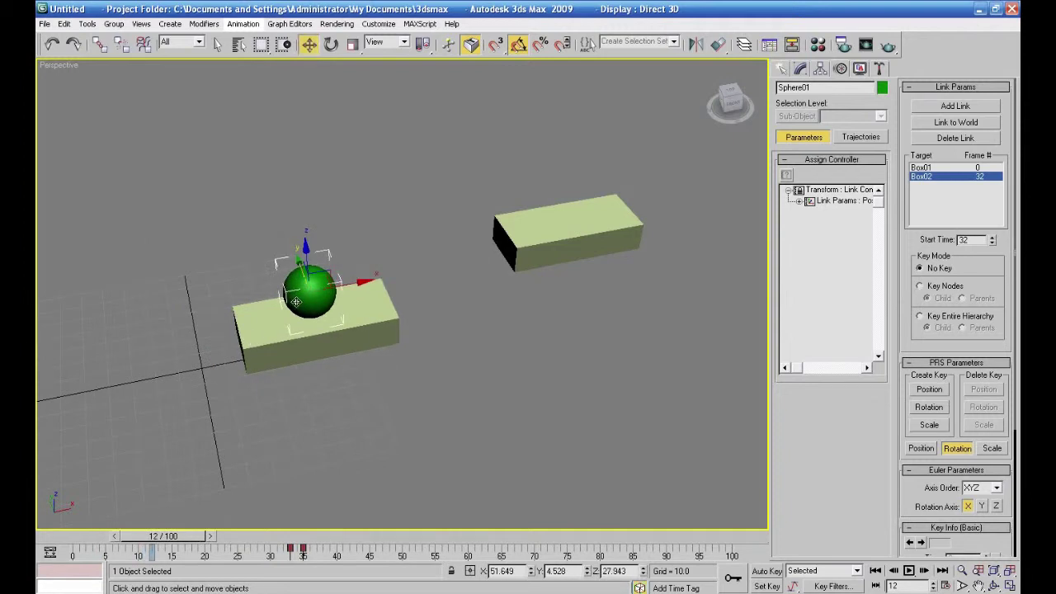
drag(188, 538, 370, 534)
key(w)
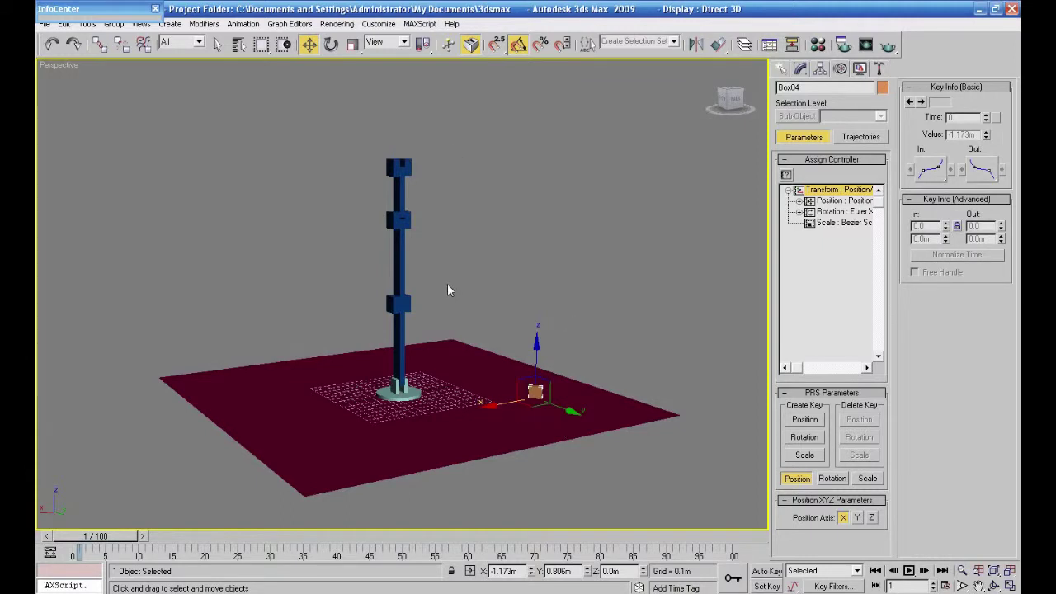
At frame 1, apply a Link Constraint to the small orange box with the ground plane as its link target.
alt+middle_drag(522, 472, 497, 501)
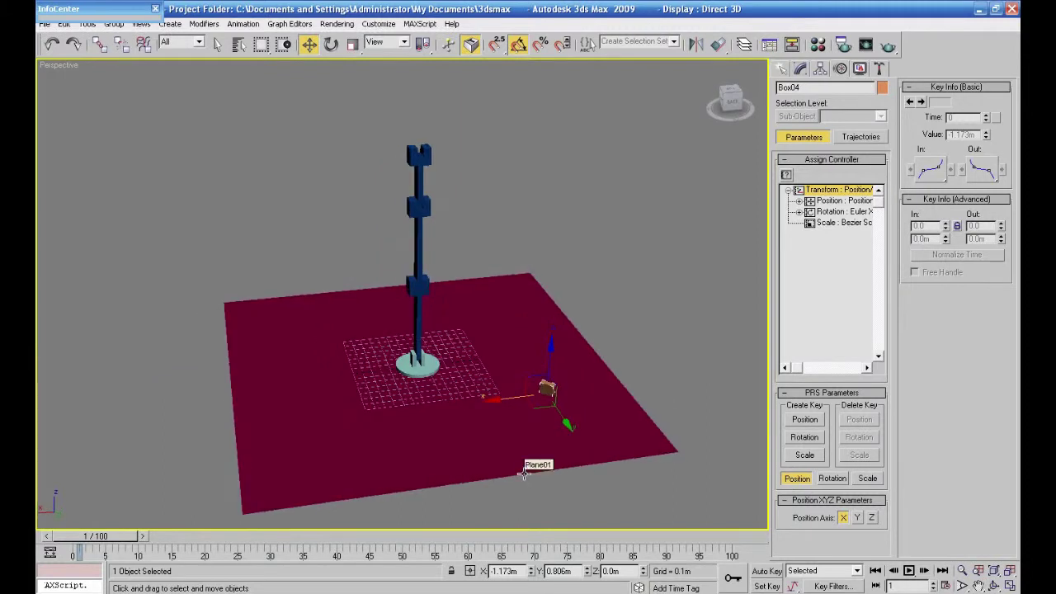
scroll(523, 472, up, 2)
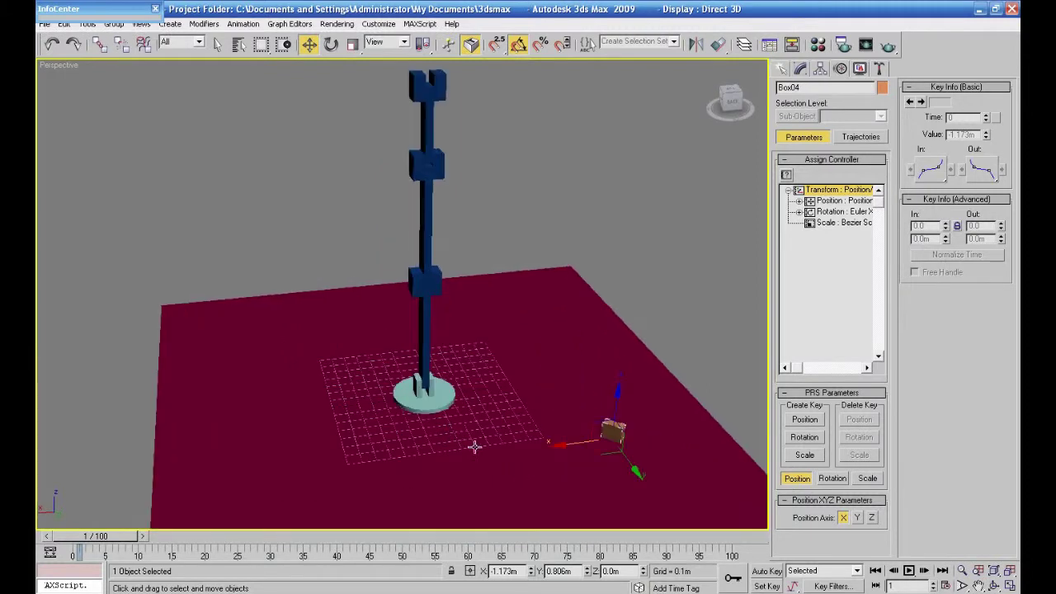
mouse_move(488, 459)
alt+middle_down()
mouse_move(471, 448)
mouse_move(488, 465)
alt+middle_up()
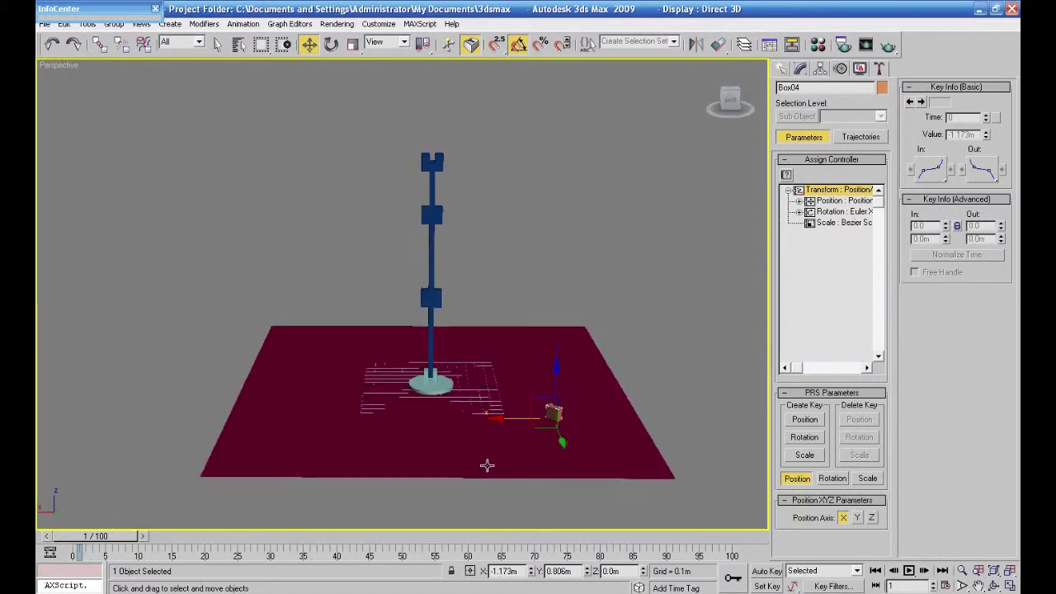
click(617, 375)
click(553, 412)
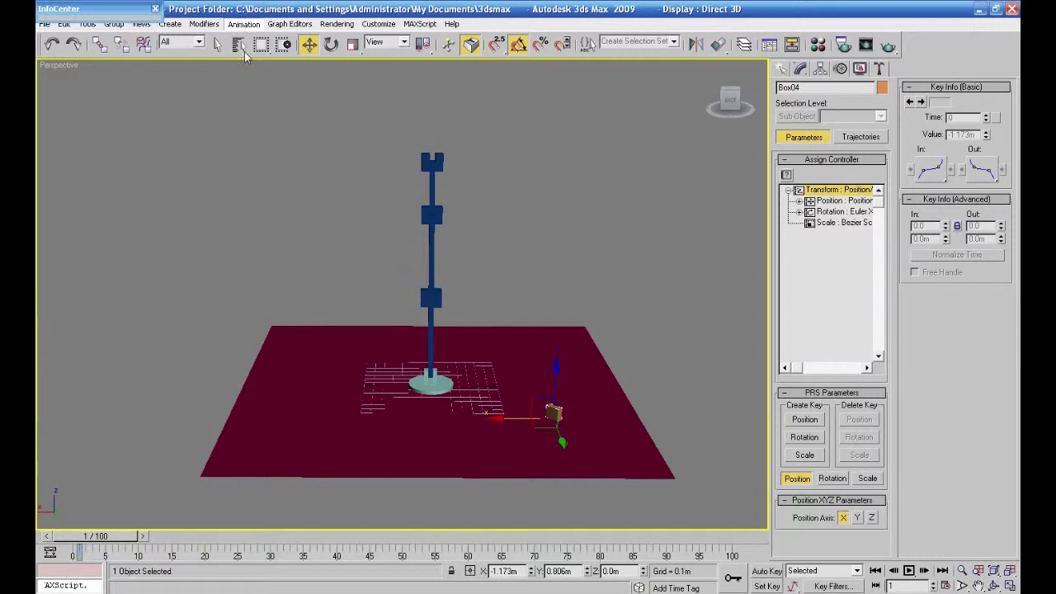
click(243, 23)
mouse_move(342, 56)
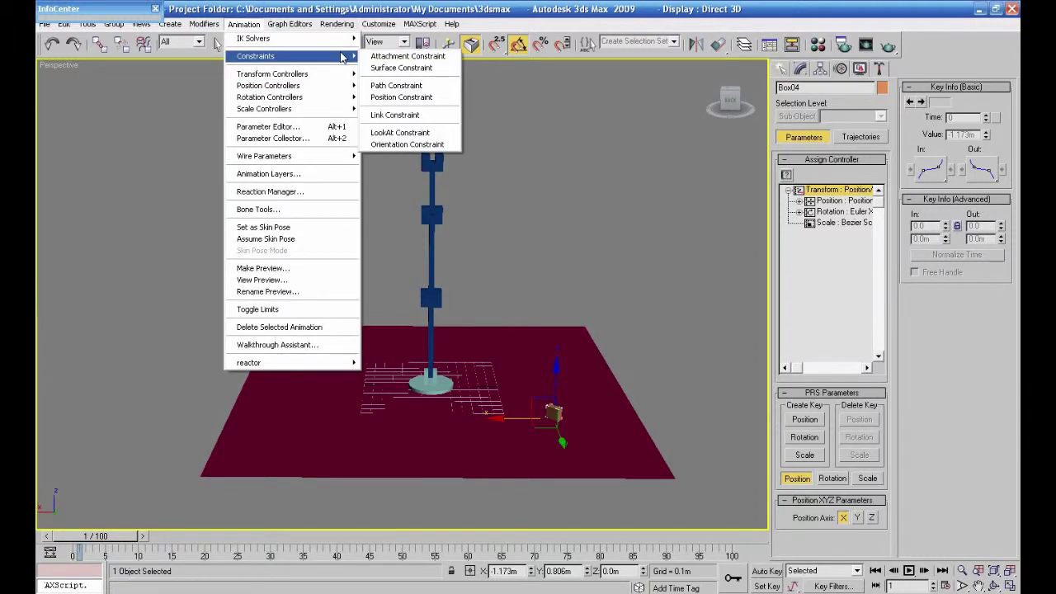
click(389, 116)
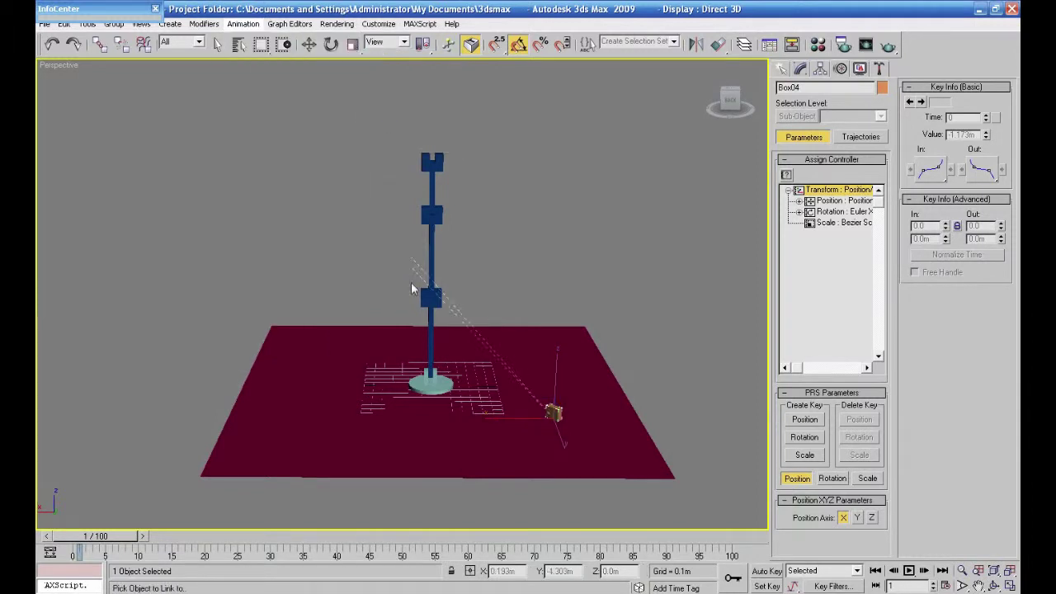
click(592, 384)
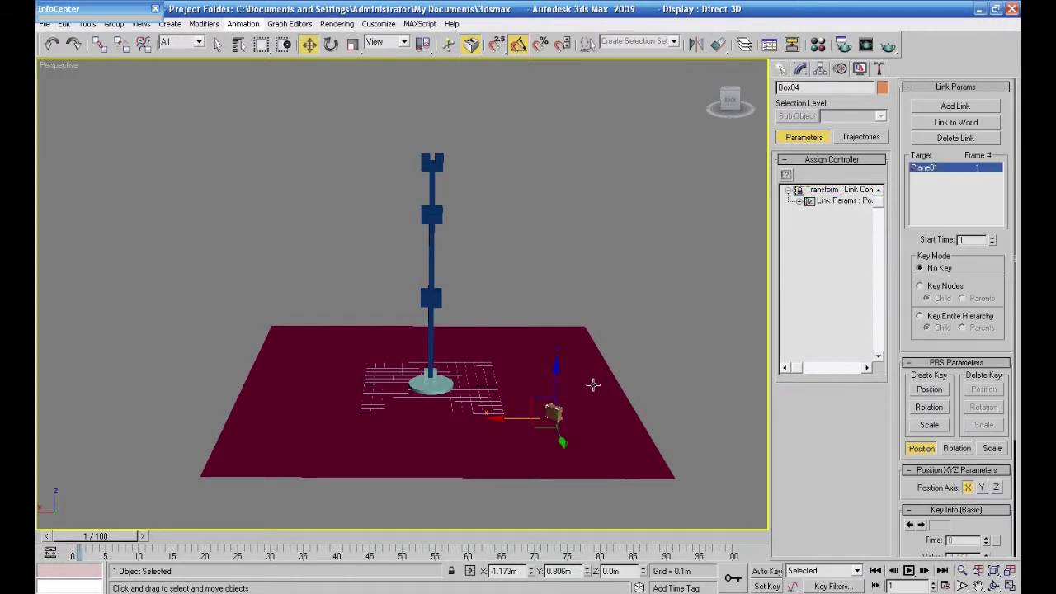
Go to frame 0, select the robot arm's segments together with its base, and turn on Auto Key.
drag(95, 538, 82, 538)
alt+middle_drag(234, 523, 259, 523)
scroll(336, 478, up, 5)
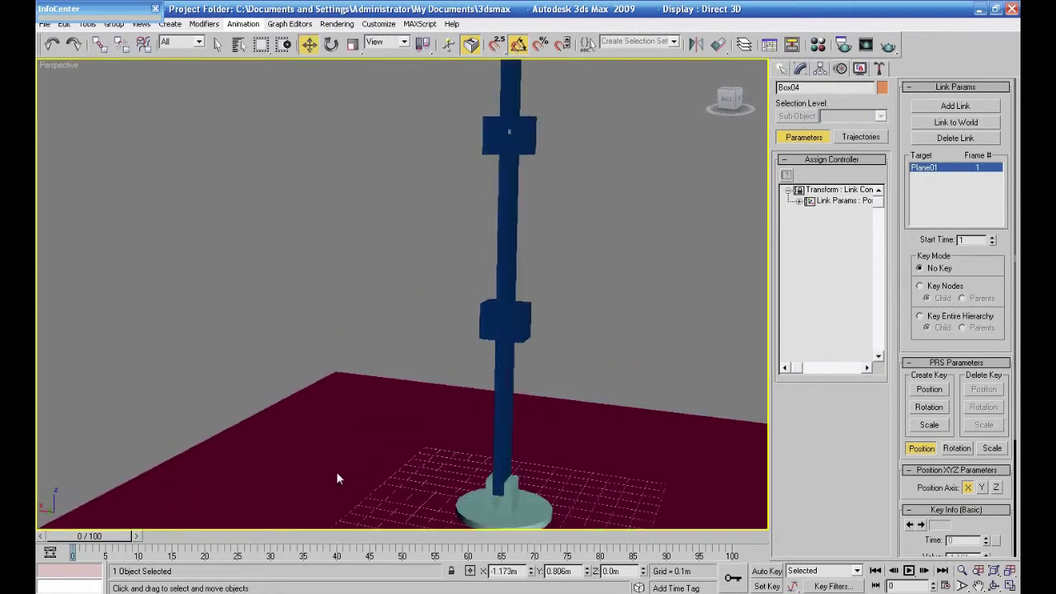
scroll(330, 466, down, 6)
mouse_move(391, 394)
alt+middle_down()
mouse_move(382, 398)
mouse_move(384, 386)
alt+middle_up()
drag(482, 74, 388, 450)
alt+middle_drag(387, 450, 380, 507)
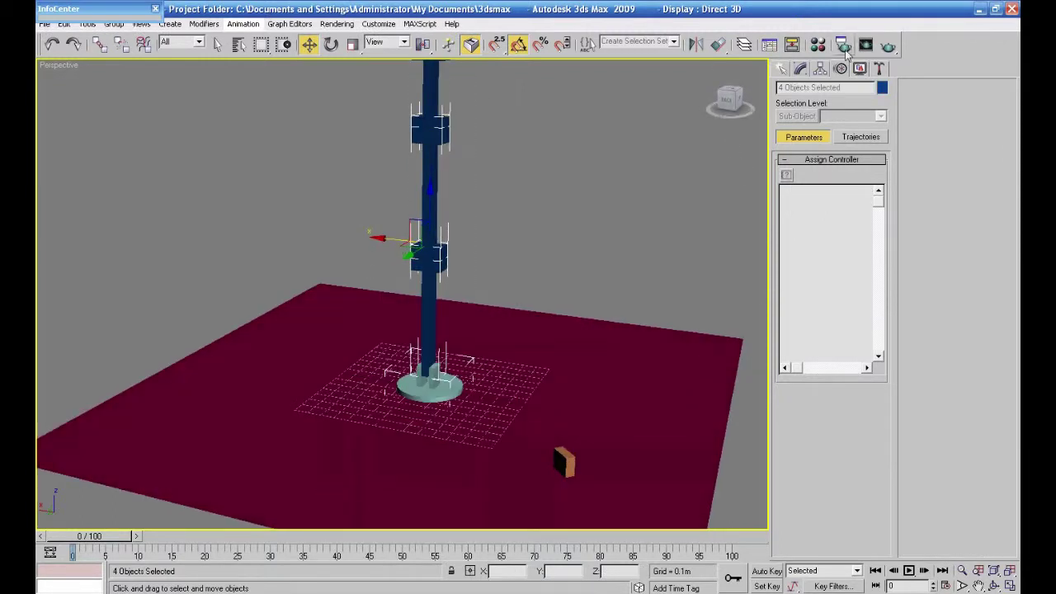
click(765, 571)
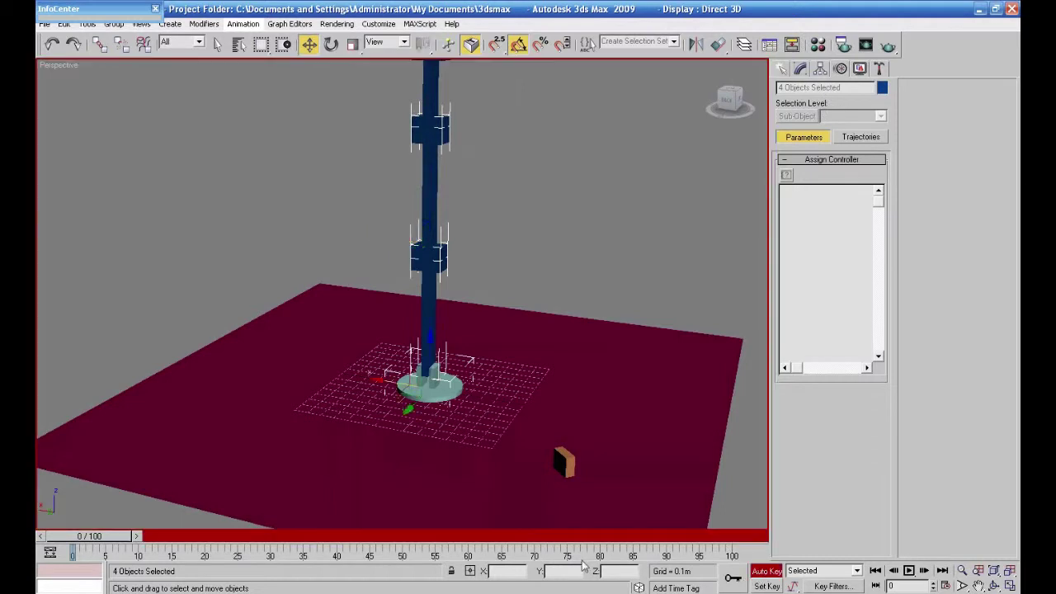
drag(391, 381, 388, 381)
At frame 30, rotate only the arm's round base 60 degrees around Z toward the orange box.
drag(115, 540, 244, 541)
key(w)
click(344, 358)
scroll(387, 382, down, 3)
click(418, 366)
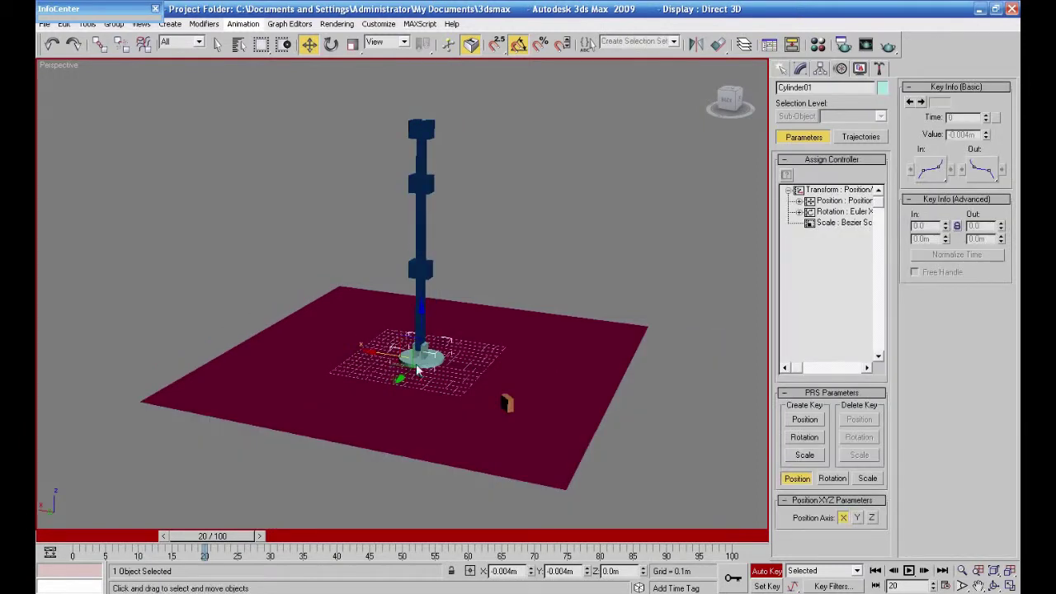
drag(223, 540, 274, 541)
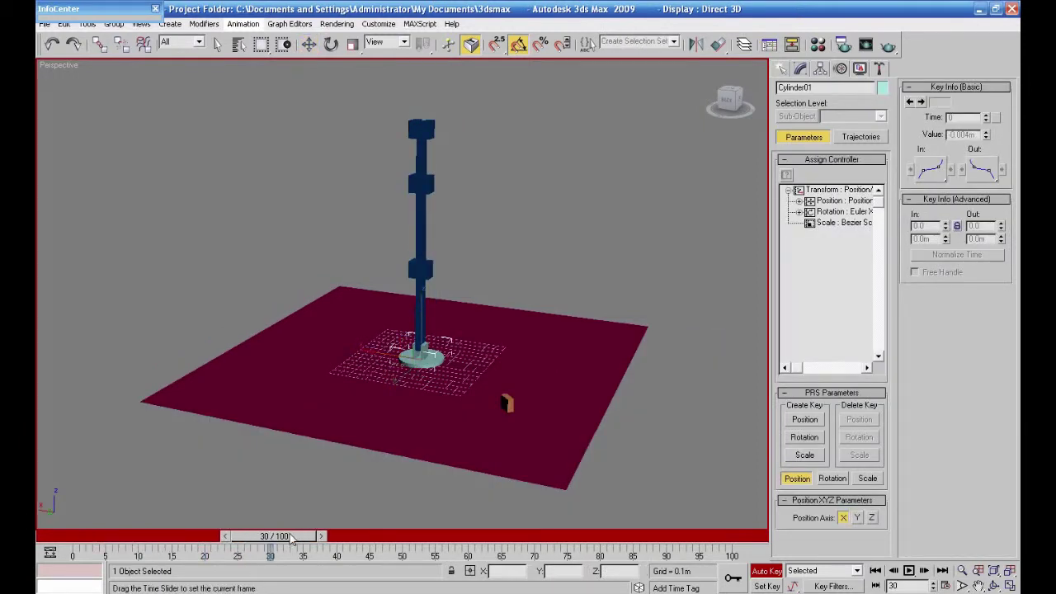
click(331, 44)
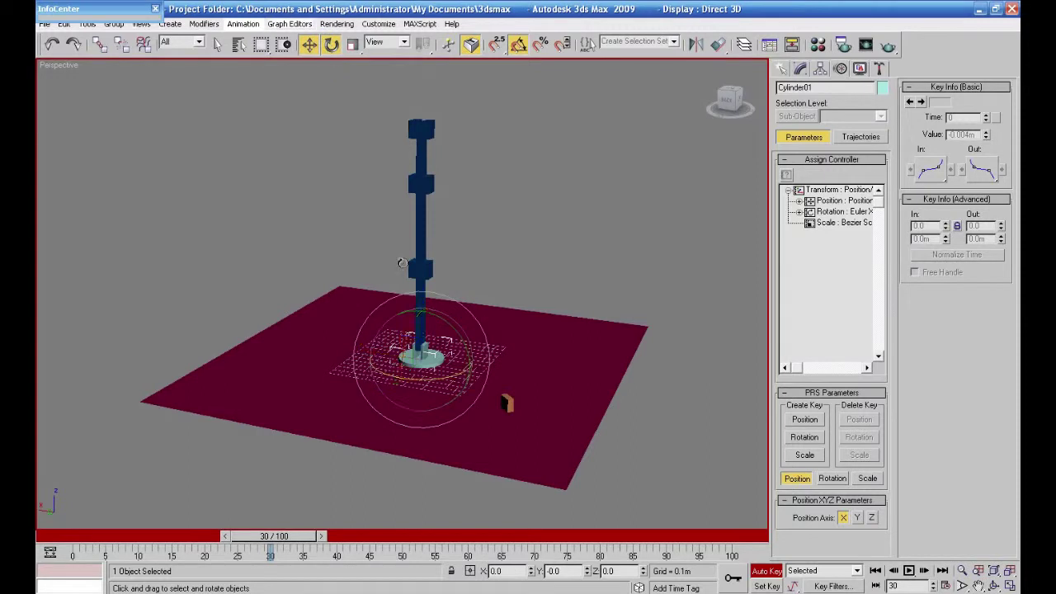
drag(425, 382, 495, 422)
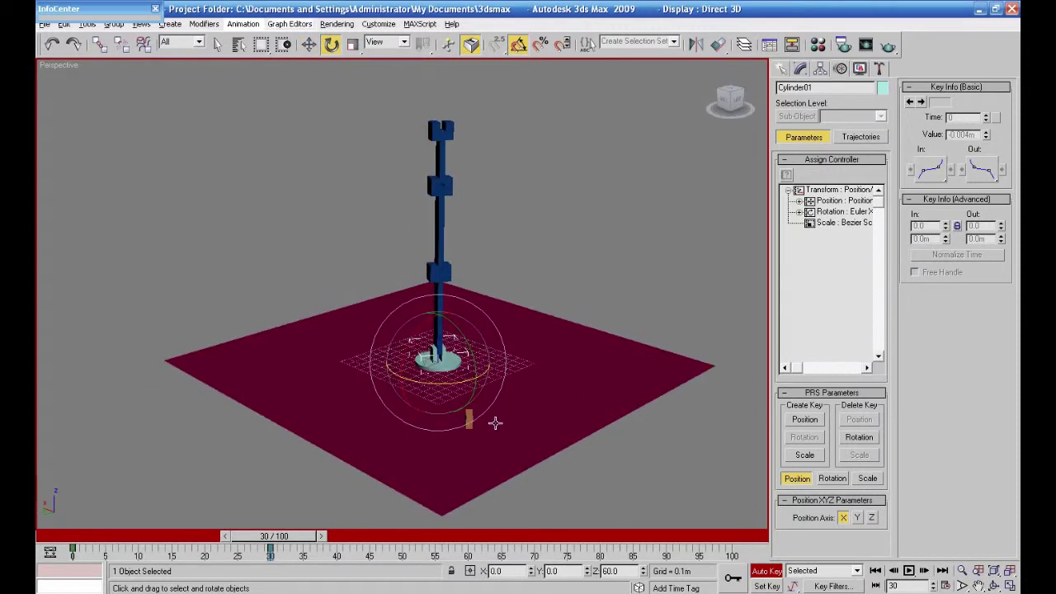
At frame 30, bend the arm segments down toward the orange box, rotating the outermost segment -80 degrees about Y.
click(442, 280)
drag(449, 321, 486, 347)
click(466, 290)
click(482, 353)
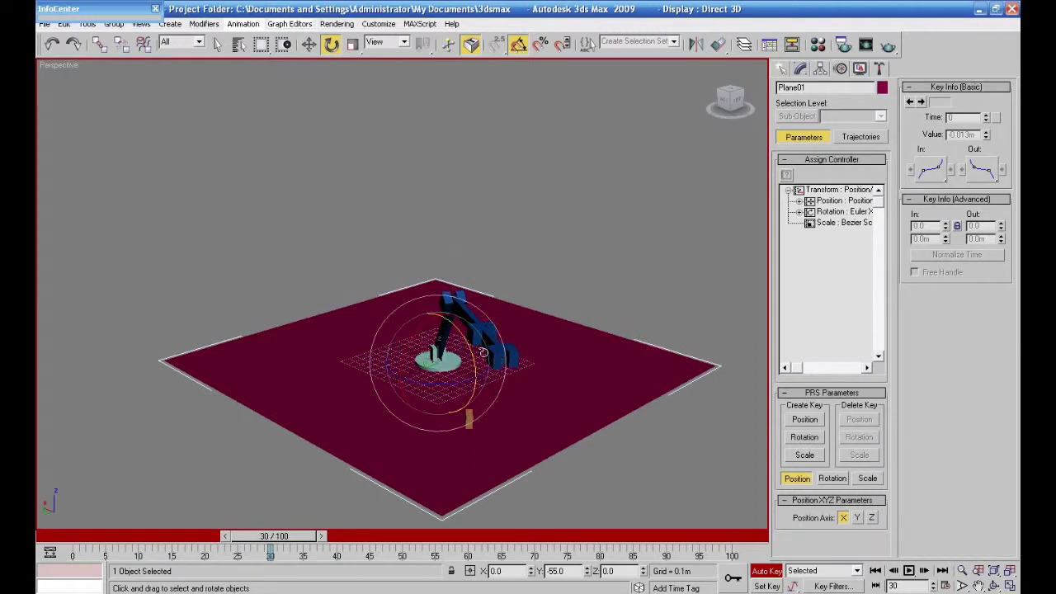
click(575, 283)
click(504, 355)
drag(504, 354, 524, 396)
alt+middle_drag(523, 396, 519, 396)
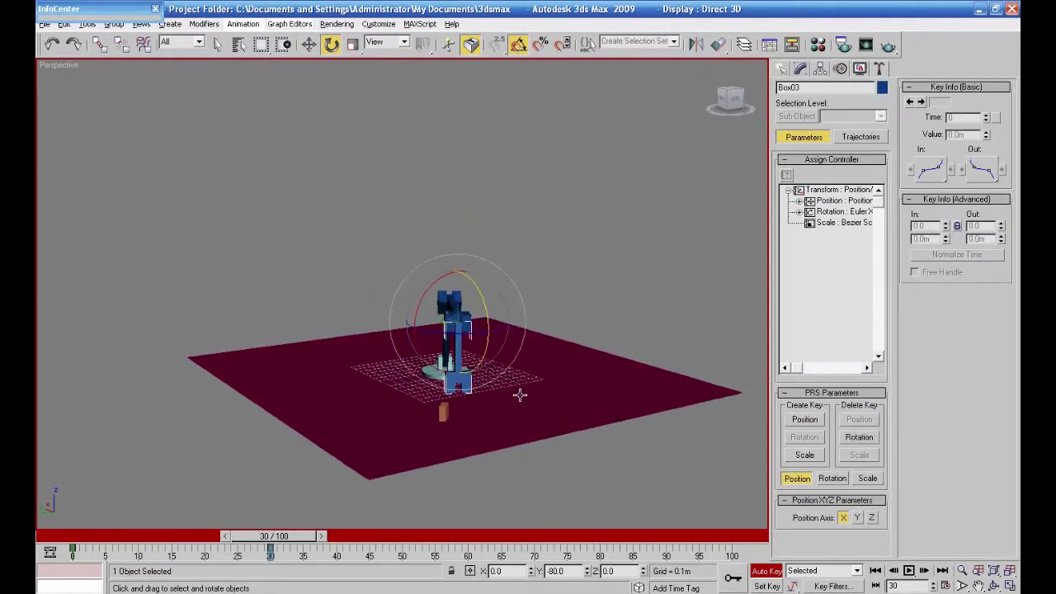
At frame 30, rotate the base -5 degrees about Z and the lower arm segment -5 degrees about Y.
click(431, 373)
drag(431, 373, 446, 388)
alt+middle_drag(445, 388, 458, 409)
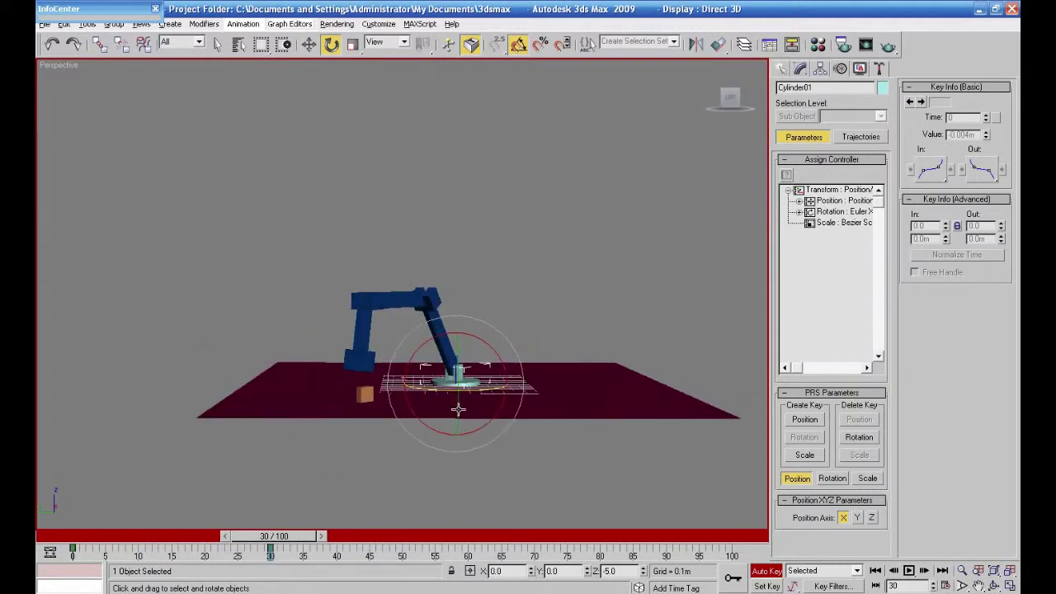
click(427, 317)
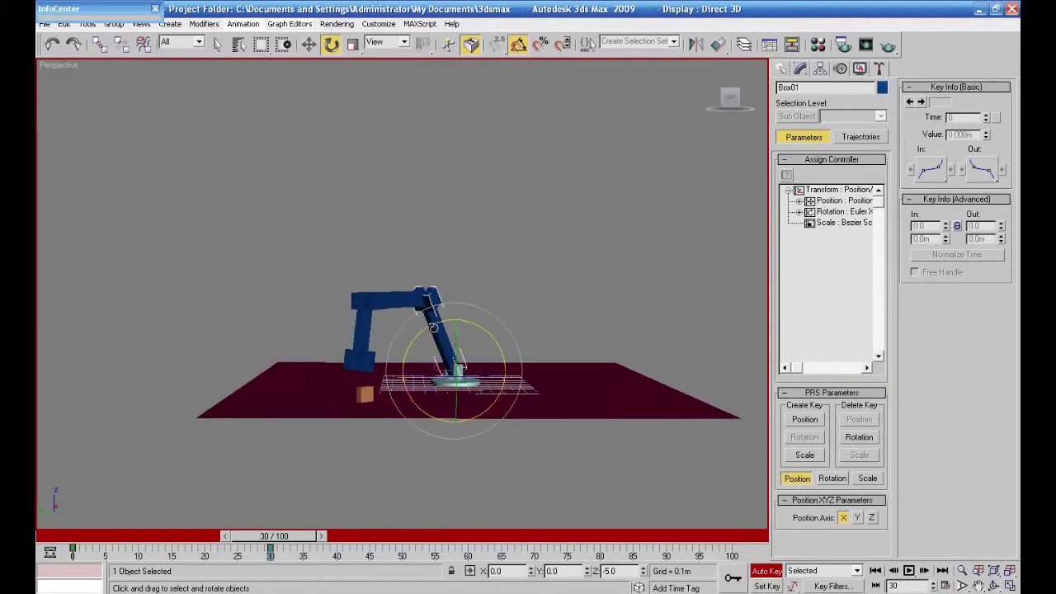
alt+middle_drag(427, 317, 462, 367)
drag(462, 367, 469, 361)
alt+middle_drag(469, 362, 479, 393)
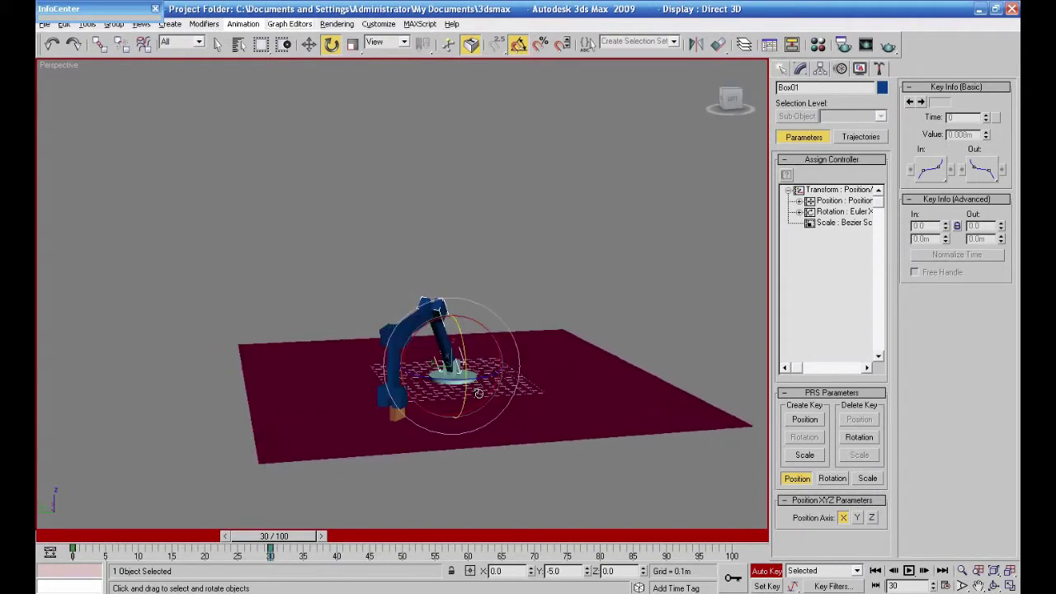
Switch to the Local coordinate system and fine-tune the arm segments' rotations at frame 30 so the tip meets the orange box.
click(391, 369)
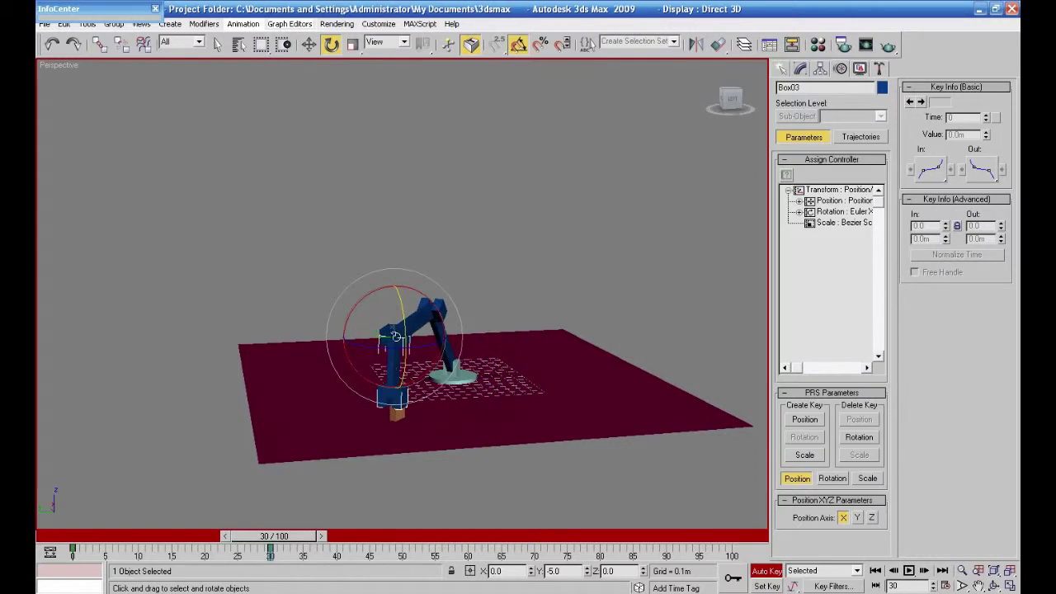
alt+middle_drag(417, 390, 461, 384)
click(391, 42)
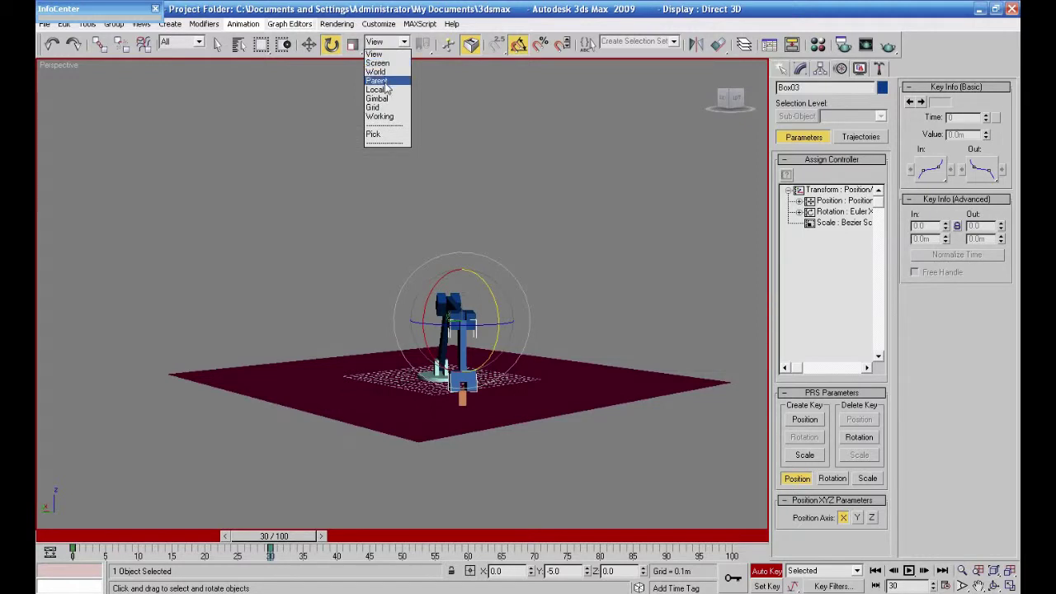
click(384, 89)
drag(468, 283, 468, 293)
alt+middle_drag(536, 361, 480, 379)
click(441, 343)
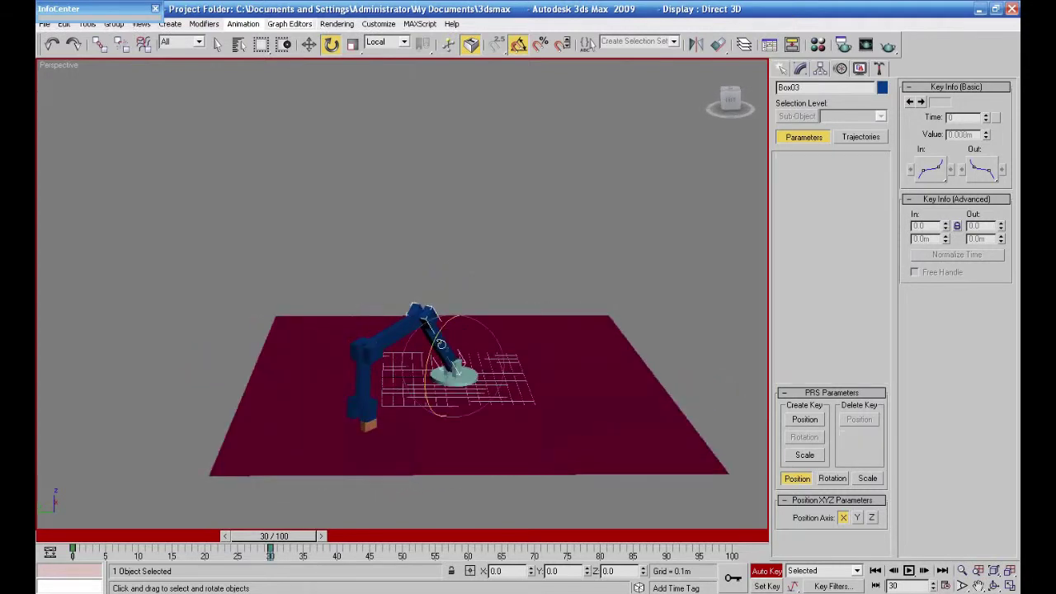
drag(435, 341, 393, 330)
click(404, 330)
alt+middle_drag(451, 394, 490, 371)
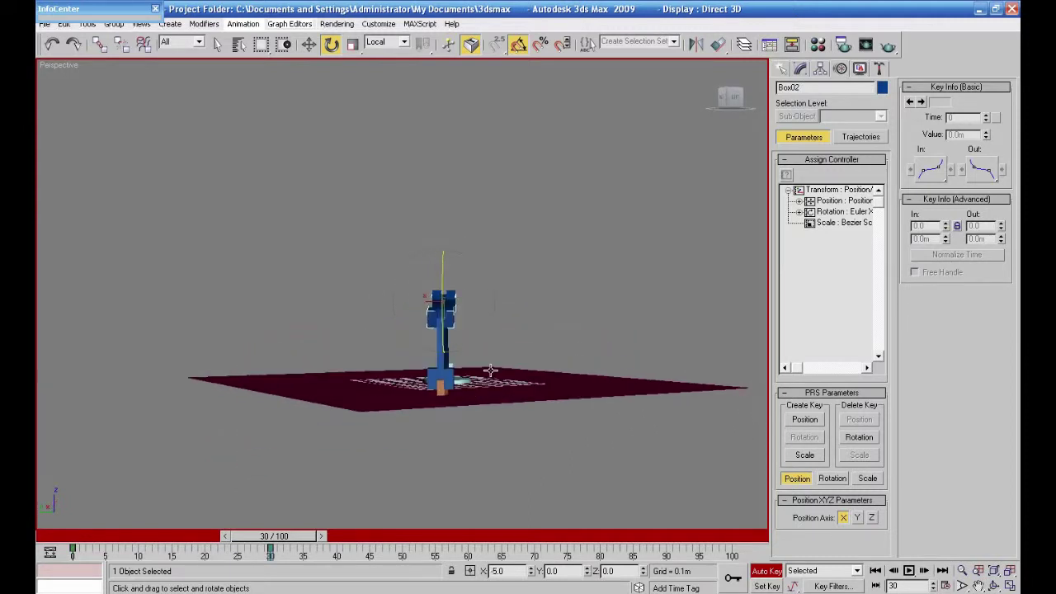
At frame 30, add the arm's outermost segment as a new link target for the orange box.
mouse_move(301, 534)
mouse_down()
mouse_move(83, 535)
mouse_move(301, 537)
mouse_up()
key(e)
click(440, 392)
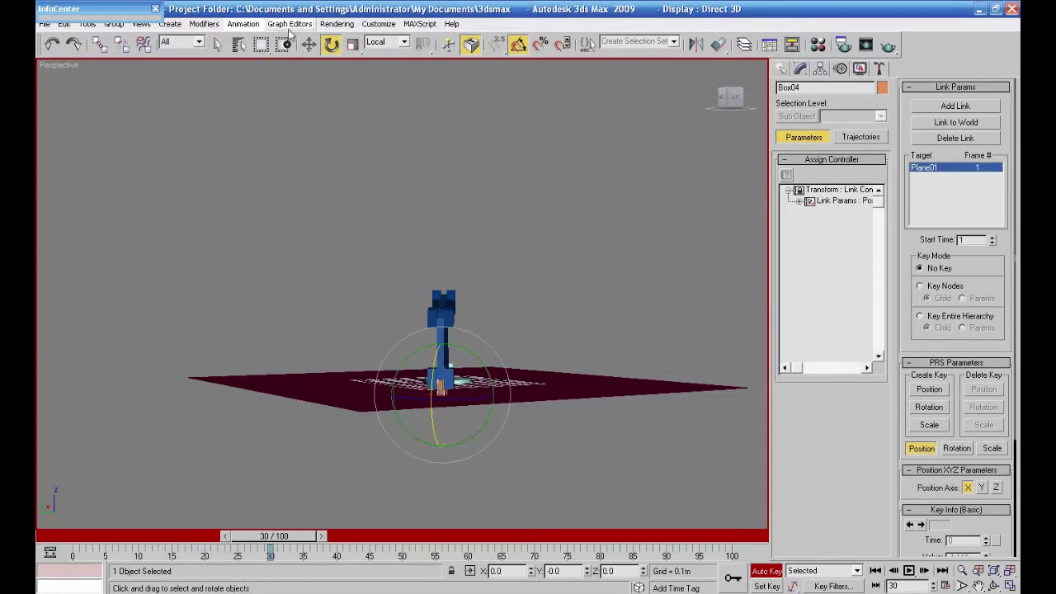
click(309, 44)
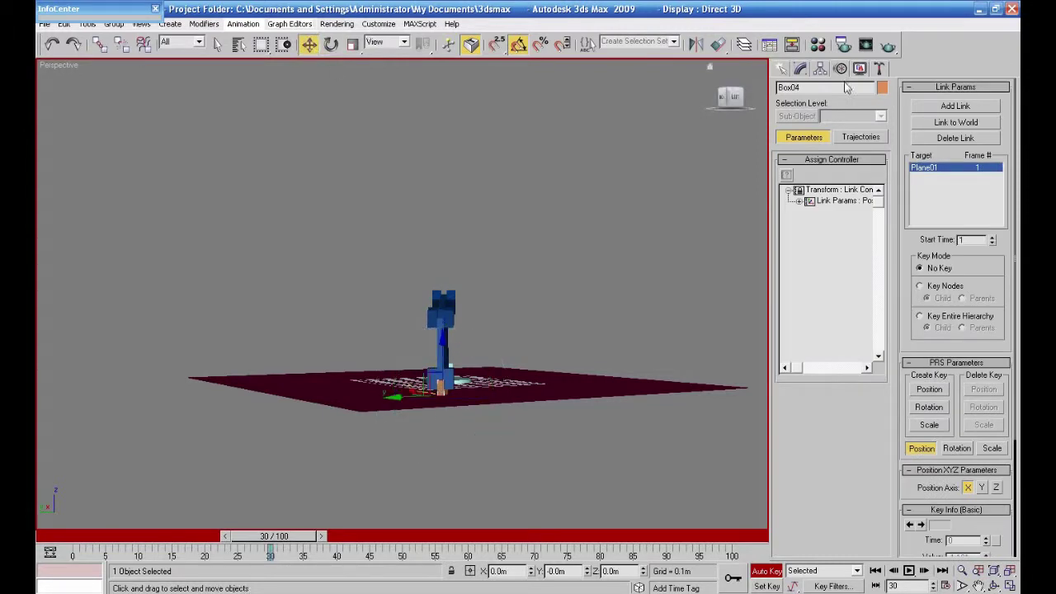
click(955, 106)
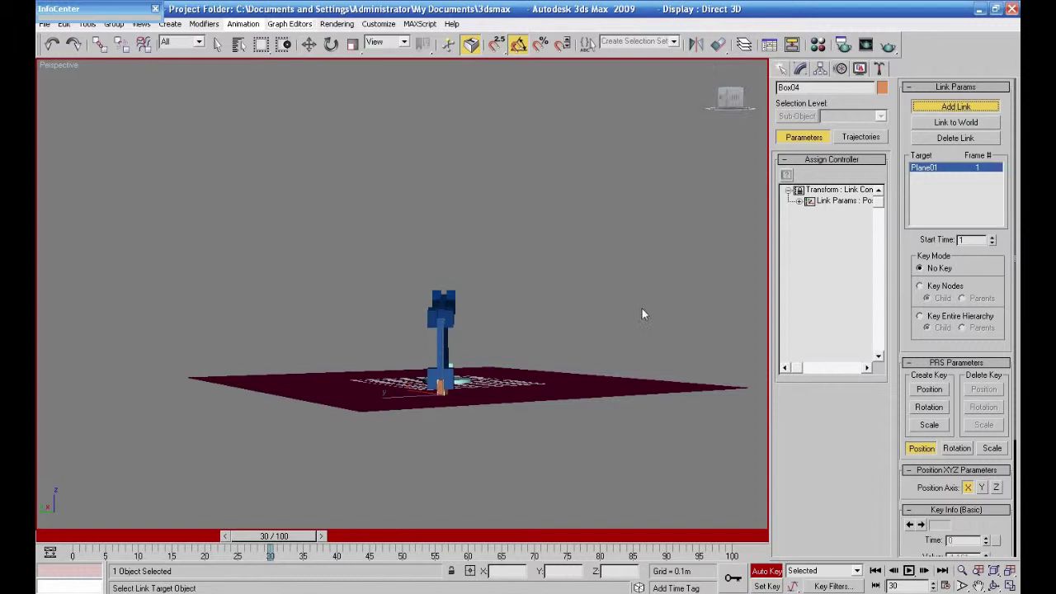
scroll(528, 351, up, 3)
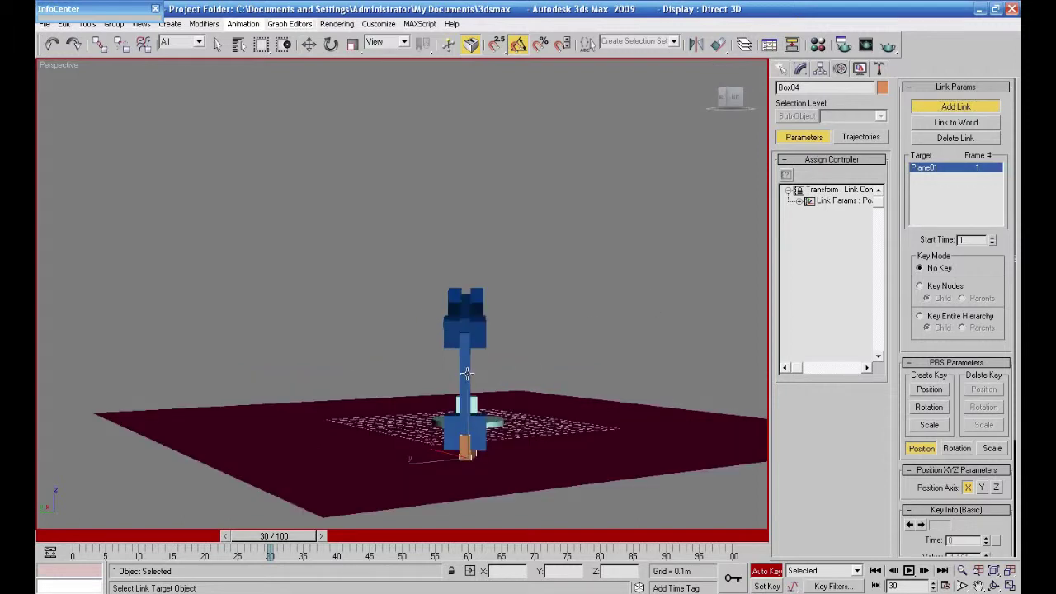
click(464, 371)
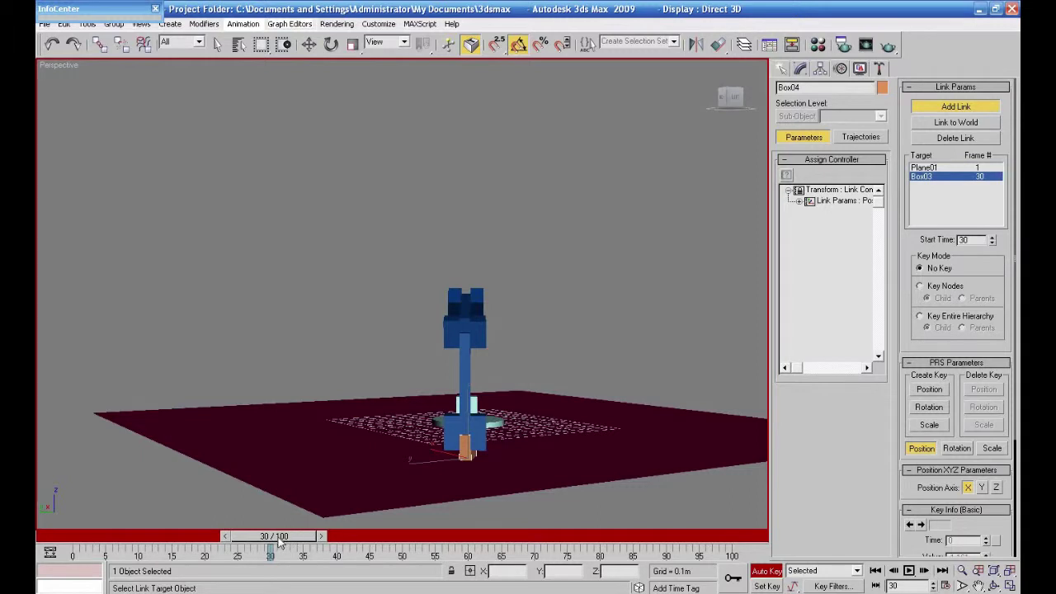
At frame 55, swing the arm's two outer segments upward and rotate the base -50 degrees about Z.
alt+middle_drag(481, 425, 530, 476)
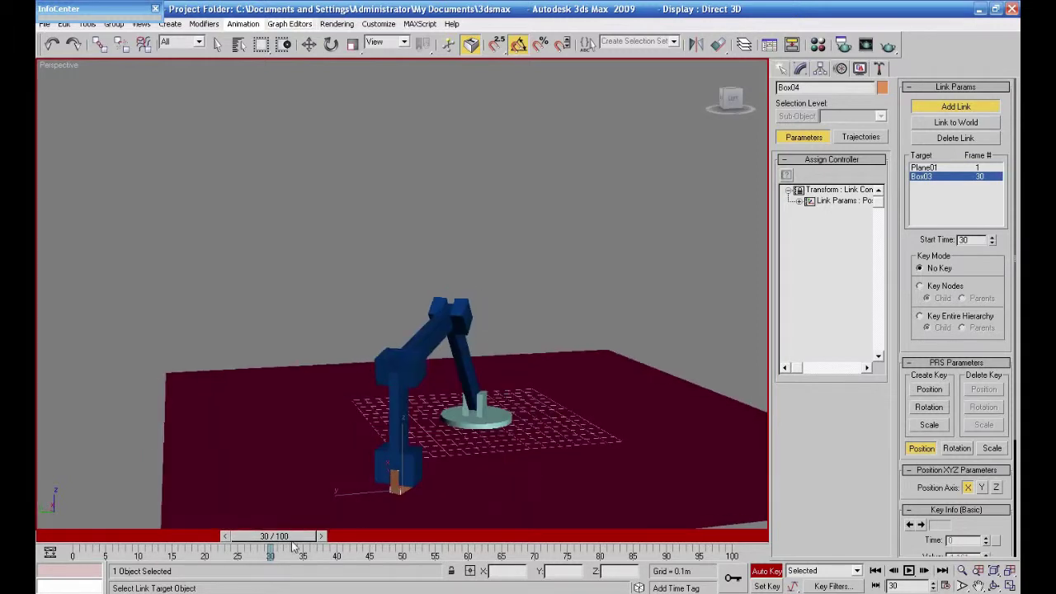
drag(281, 543, 458, 547)
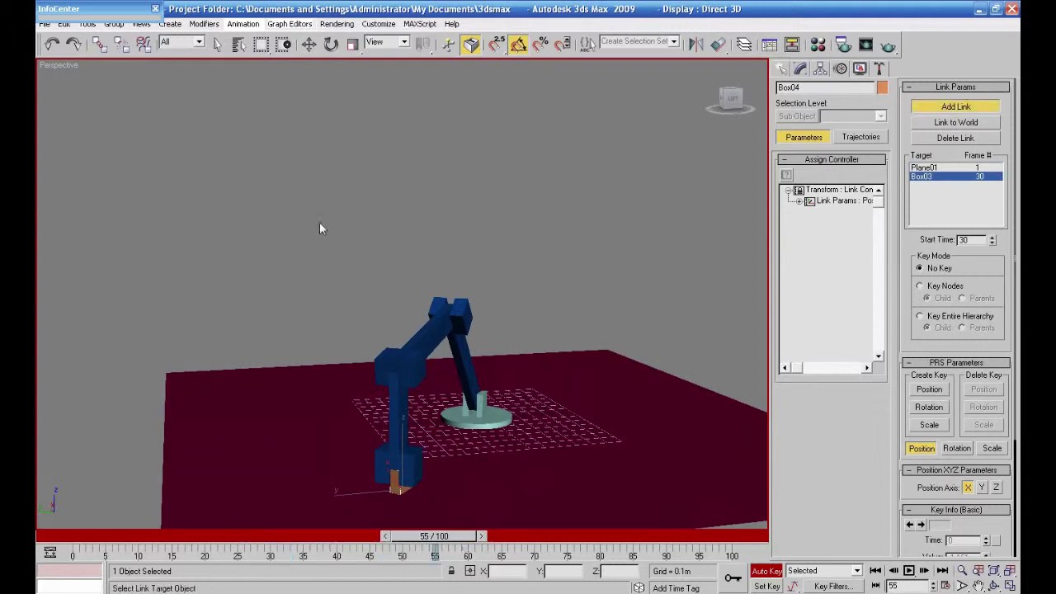
click(330, 45)
click(396, 383)
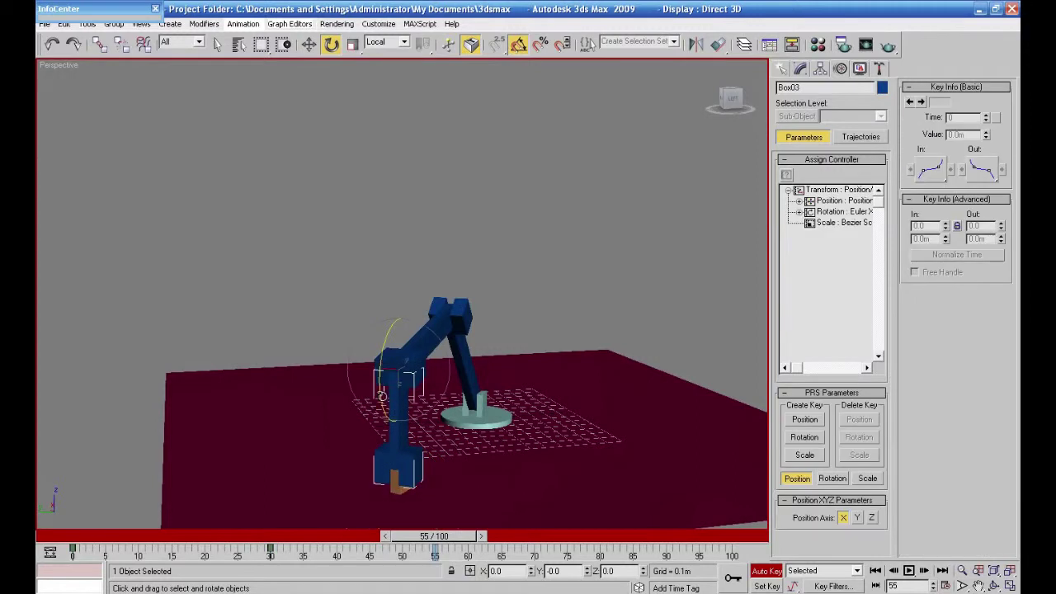
drag(381, 396, 389, 421)
click(435, 327)
drag(435, 327, 432, 248)
click(484, 435)
drag(483, 435, 449, 435)
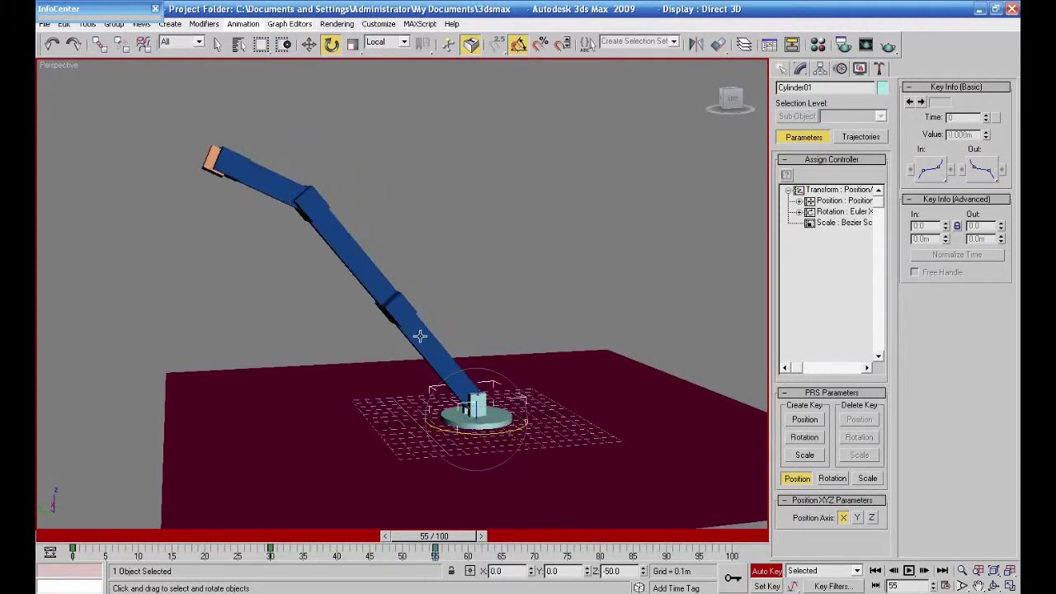
At frame 55, rotate the lower arm segment upright and readjust the tilt of the middle segment.
click(445, 367)
drag(445, 367, 445, 338)
click(445, 237)
drag(445, 237, 444, 320)
mouse_move(436, 547)
mouse_down()
mouse_move(85, 538)
mouse_move(149, 528)
mouse_move(440, 532)
mouse_up()
key(e)
alt+middle_drag(310, 462, 400, 519)
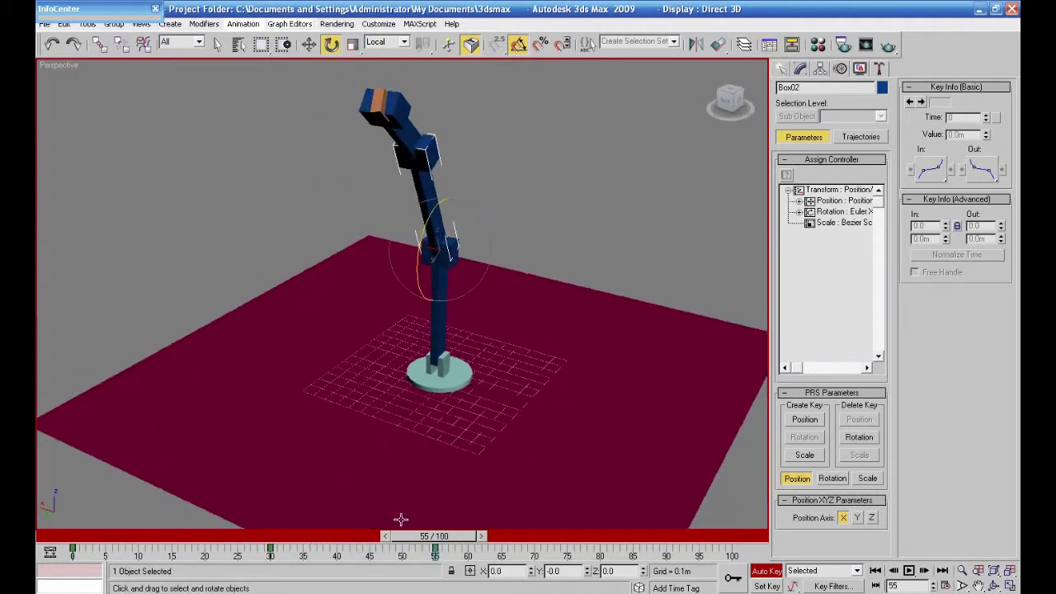
At frame 67, rotate the arm's base -80 degrees about Z.
drag(436, 546, 508, 546)
click(431, 386)
drag(450, 405, 438, 297)
At frame 67, tilt the lower arm segment outward and bend the two outer segments down toward the ground plane.
click(438, 297)
alt+middle_drag(333, 415, 345, 358)
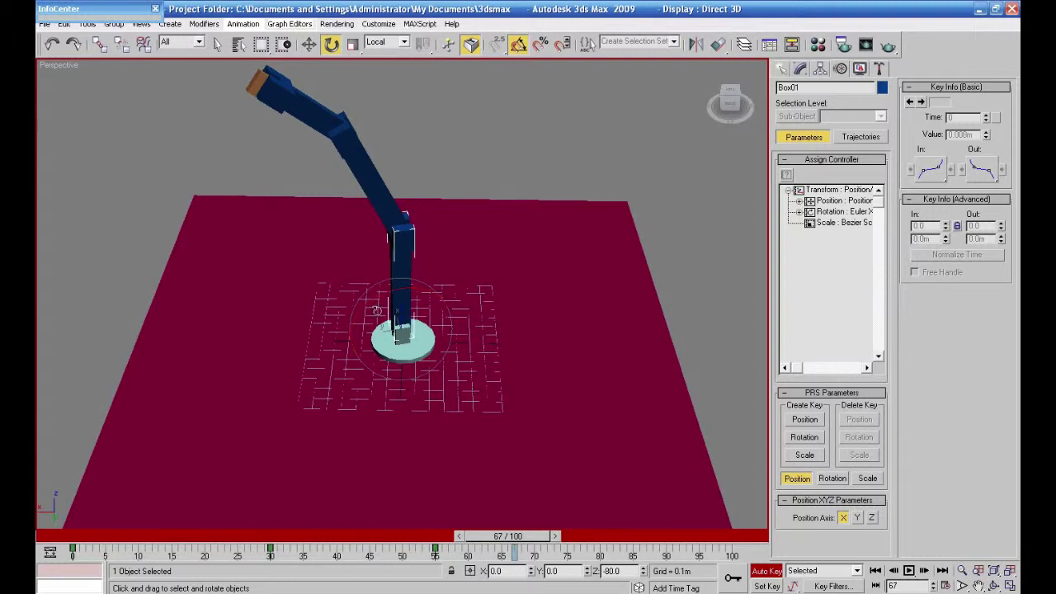
drag(377, 311, 268, 263)
click(243, 247)
click(370, 308)
drag(373, 299, 207, 269)
click(196, 270)
drag(190, 225, 216, 334)
alt+middle_drag(277, 396, 281, 341)
Fine-tune the rotations of the middle, lower and outermost segments at frame 67 to bring the orange box close to the ground.
click(285, 276)
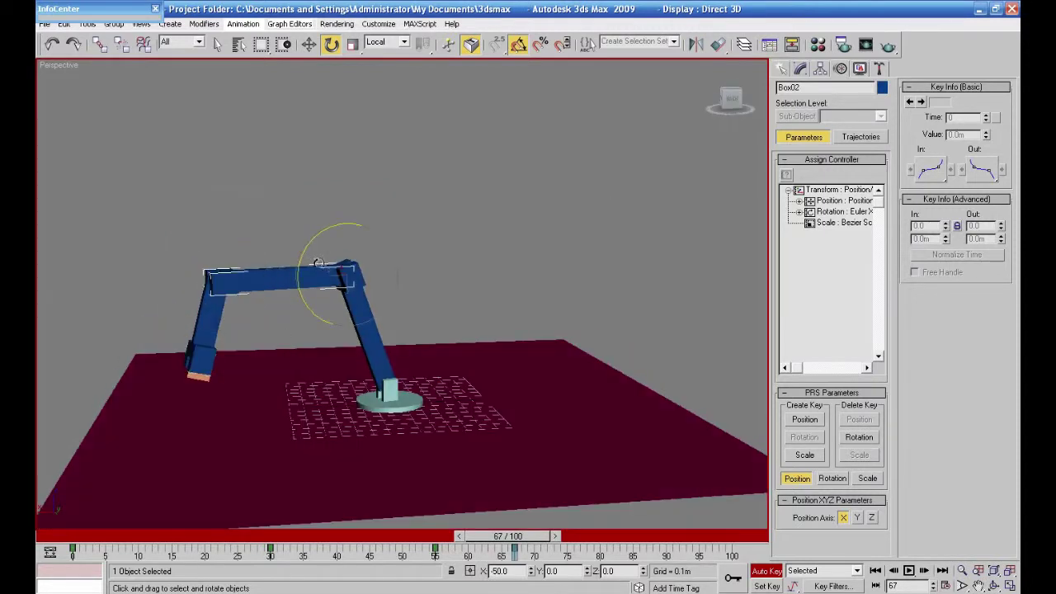
drag(307, 254, 299, 261)
alt+middle_drag(299, 260, 336, 389)
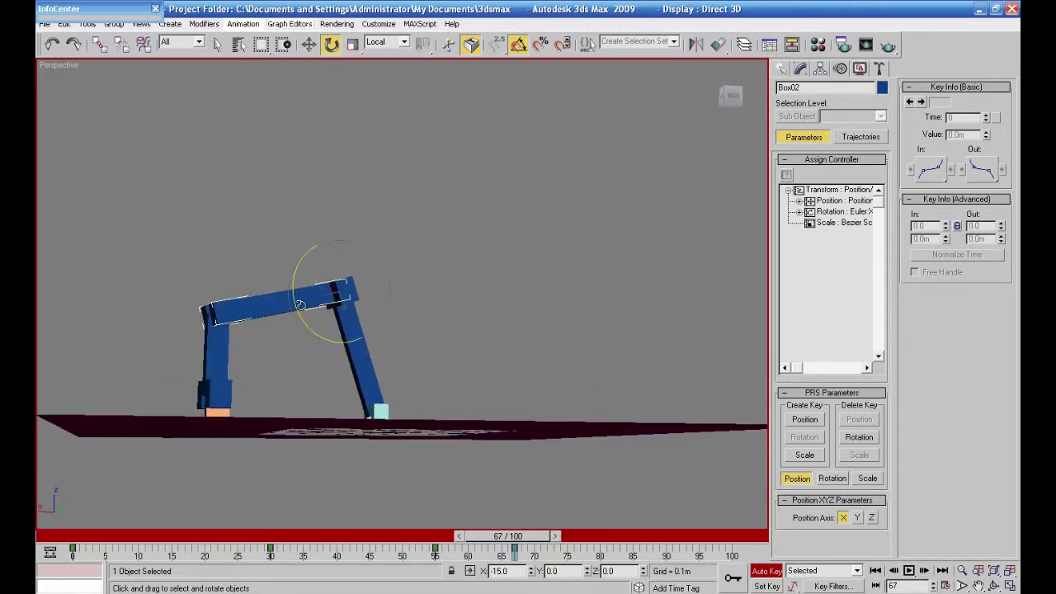
drag(297, 305, 297, 297)
click(358, 353)
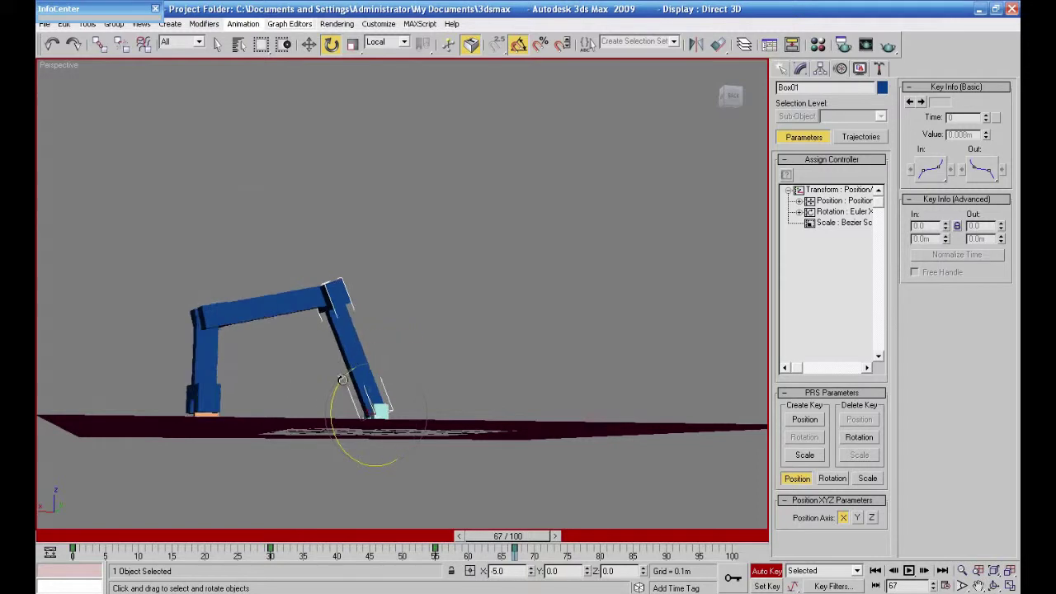
alt+middle_drag(343, 378, 282, 382)
click(211, 364)
drag(158, 327, 158, 330)
click(272, 382)
Readjust the tilt of the middle and outermost segments so the orange box rests on the ground plane at frame 67.
alt+middle_drag(272, 382, 311, 388)
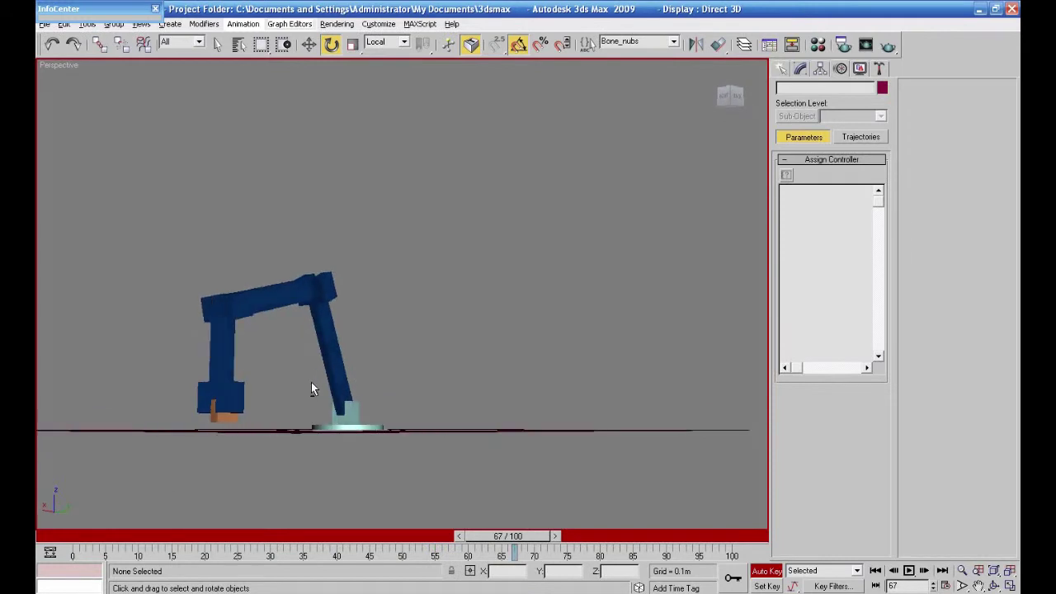
click(245, 305)
drag(284, 282, 281, 295)
click(230, 358)
drag(201, 345, 197, 340)
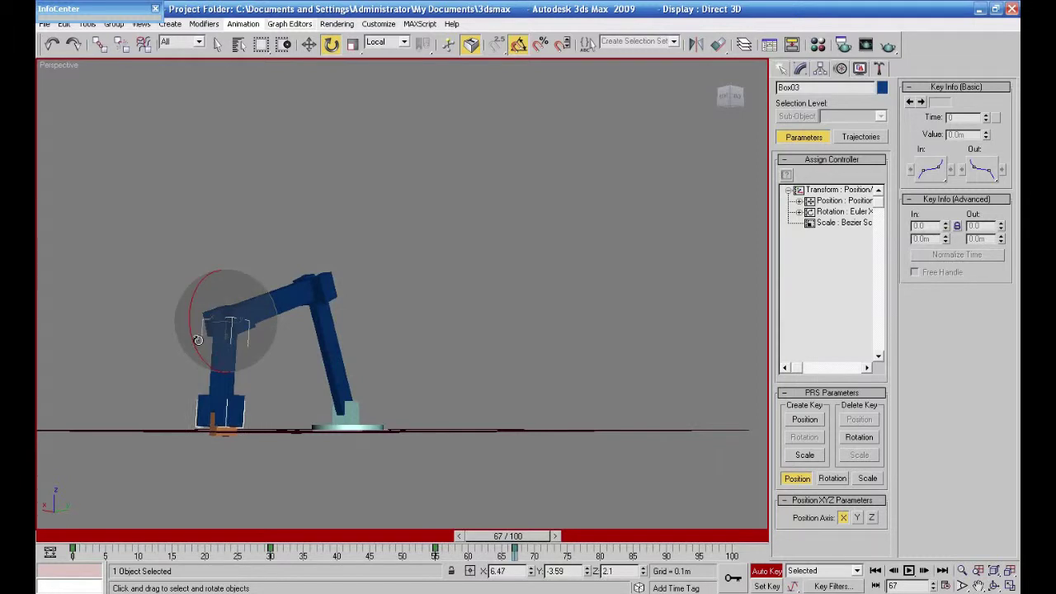
alt+middle_drag(288, 401, 257, 407)
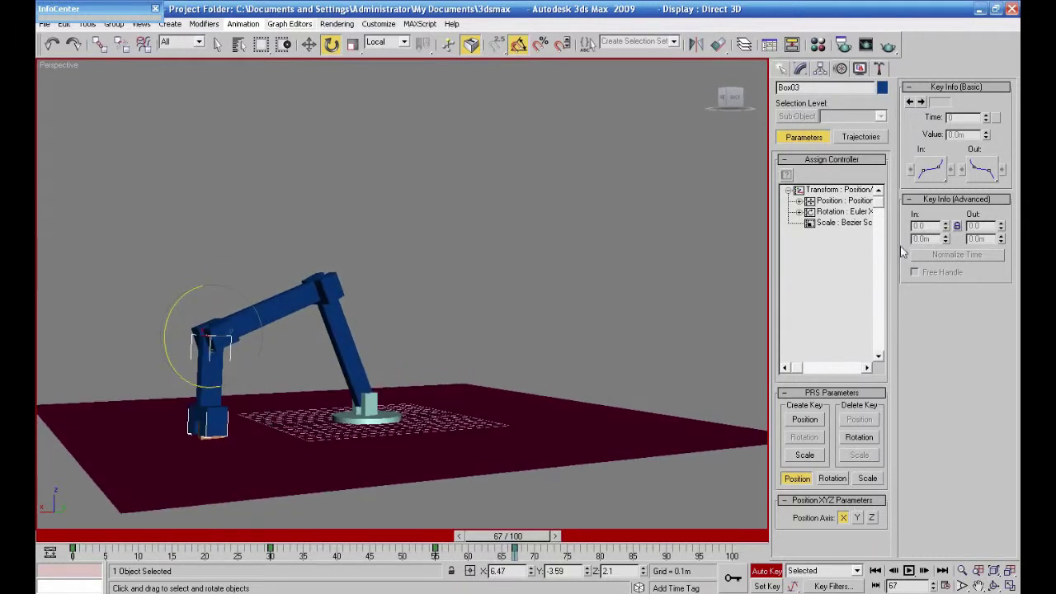
At frame 67, add the ground plane as a new link target for the orange box.
click(202, 438)
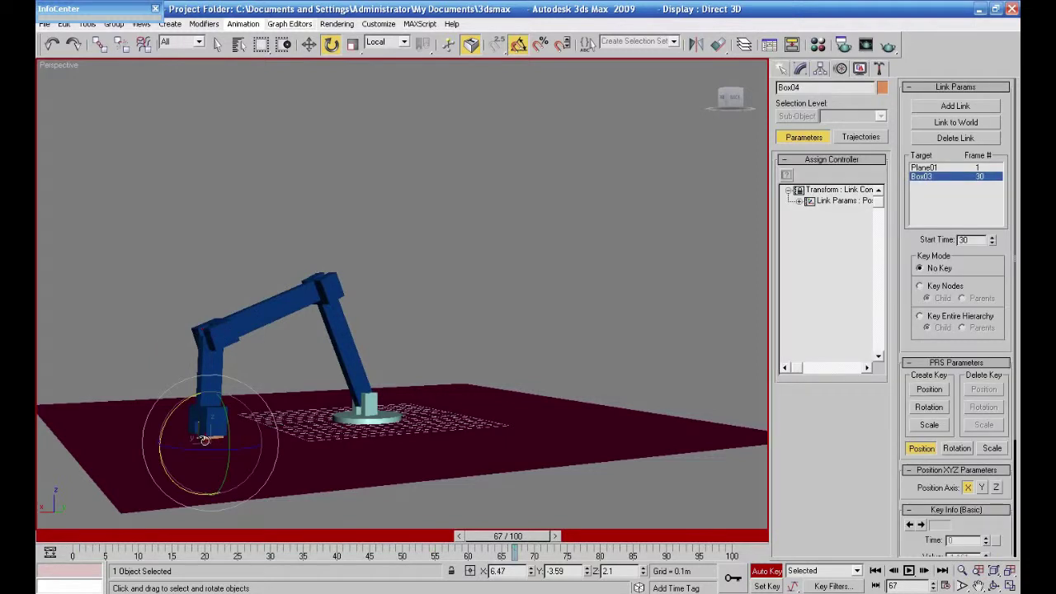
click(945, 108)
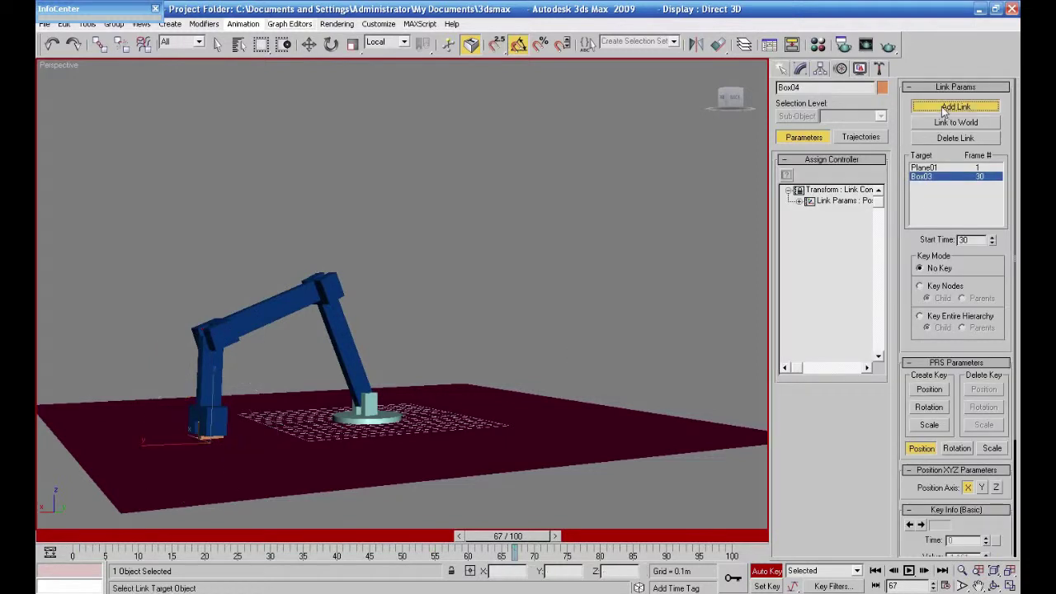
click(661, 430)
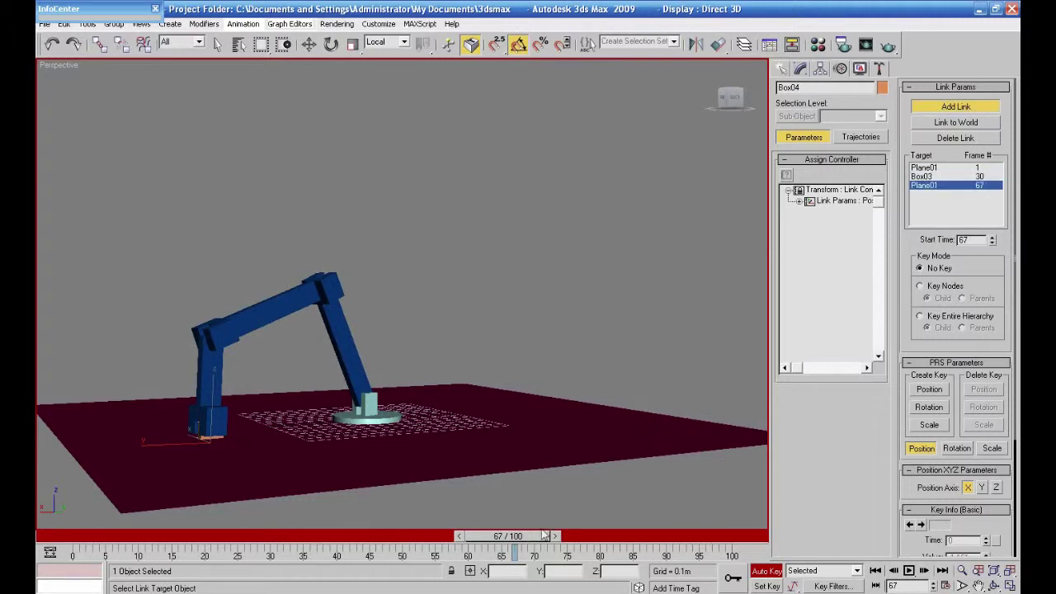
At frame 87, raise the arm off the orange box by rotating the middle segment up and the lower segment 20 degrees about X.
drag(532, 540, 631, 536)
click(260, 309)
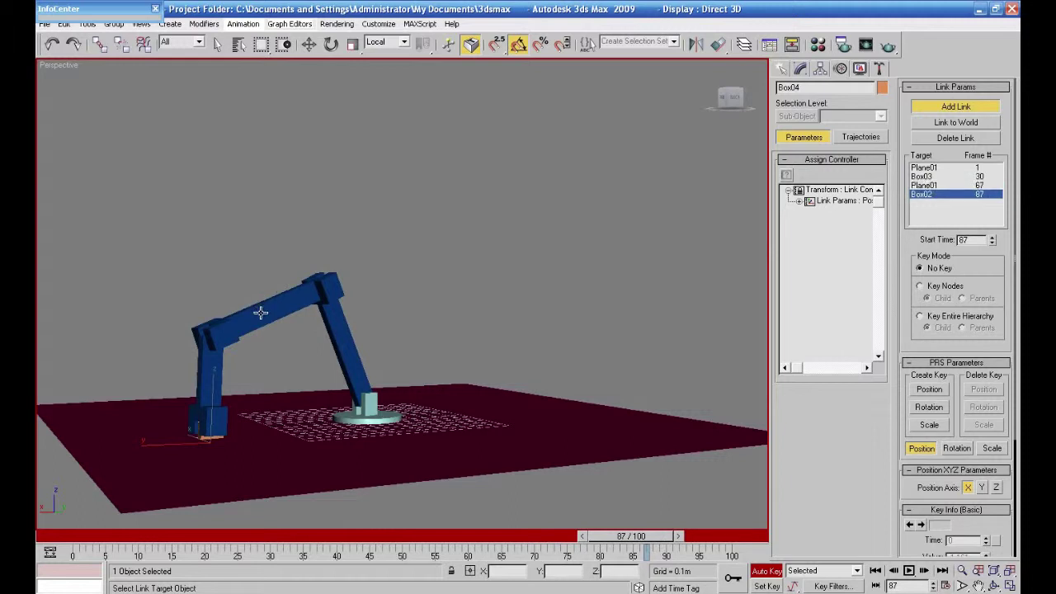
click(330, 44)
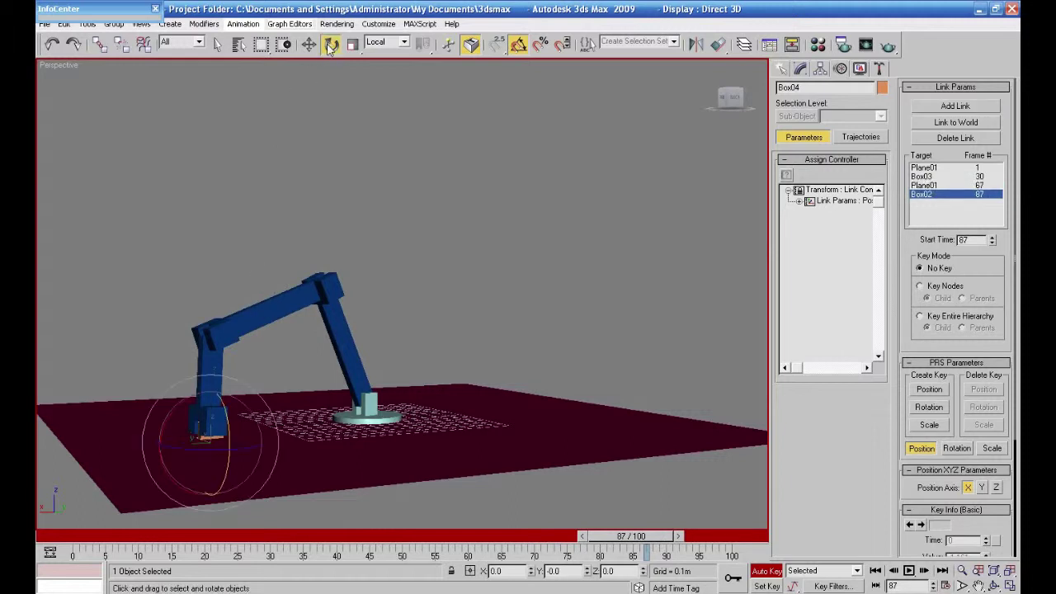
click(285, 305)
drag(285, 304, 282, 266)
click(337, 364)
drag(338, 364, 473, 484)
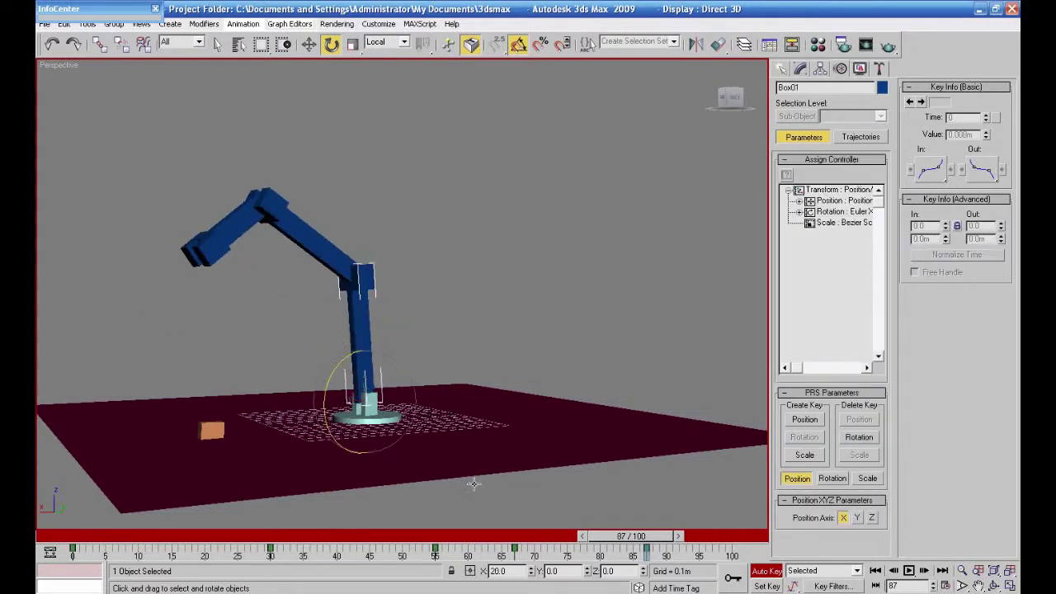
Turn off Auto Key and scrub through the timeline to review the box being picked up and set down.
click(772, 573)
drag(631, 536, 269, 521)
key(e)
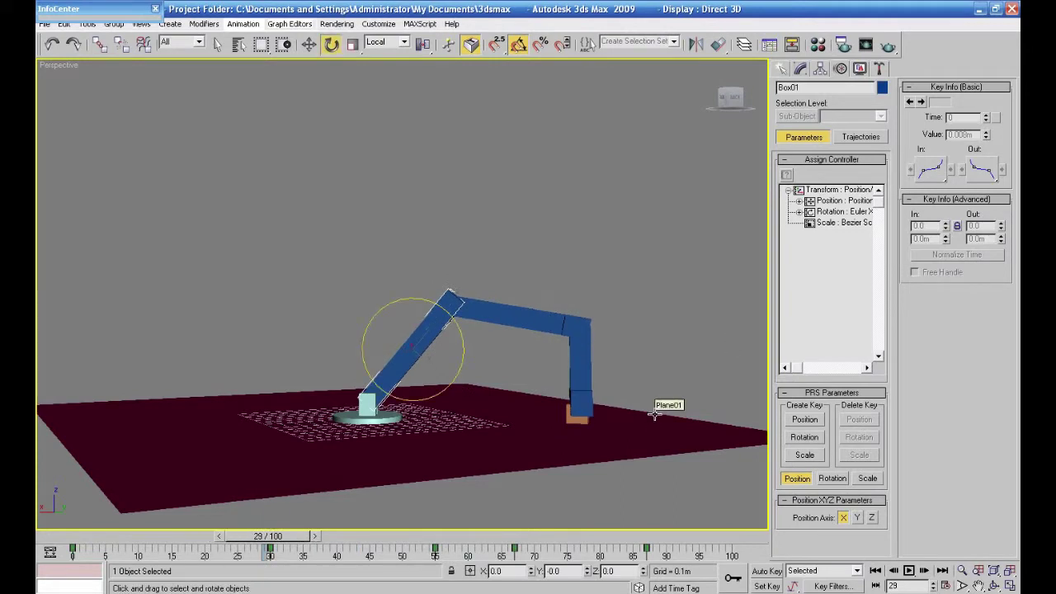
drag(263, 537, 512, 502)
key(e)
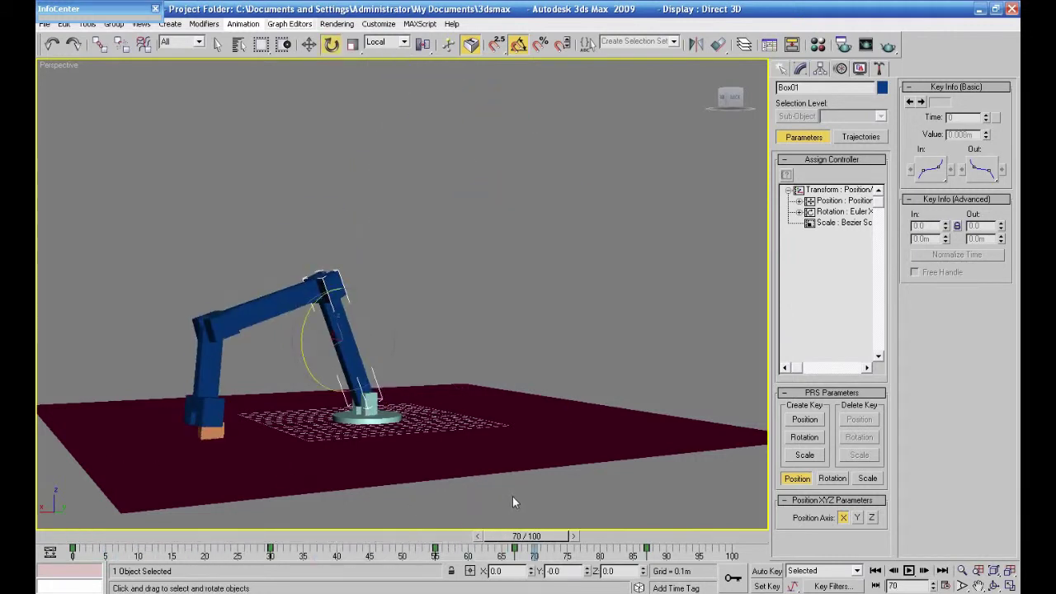